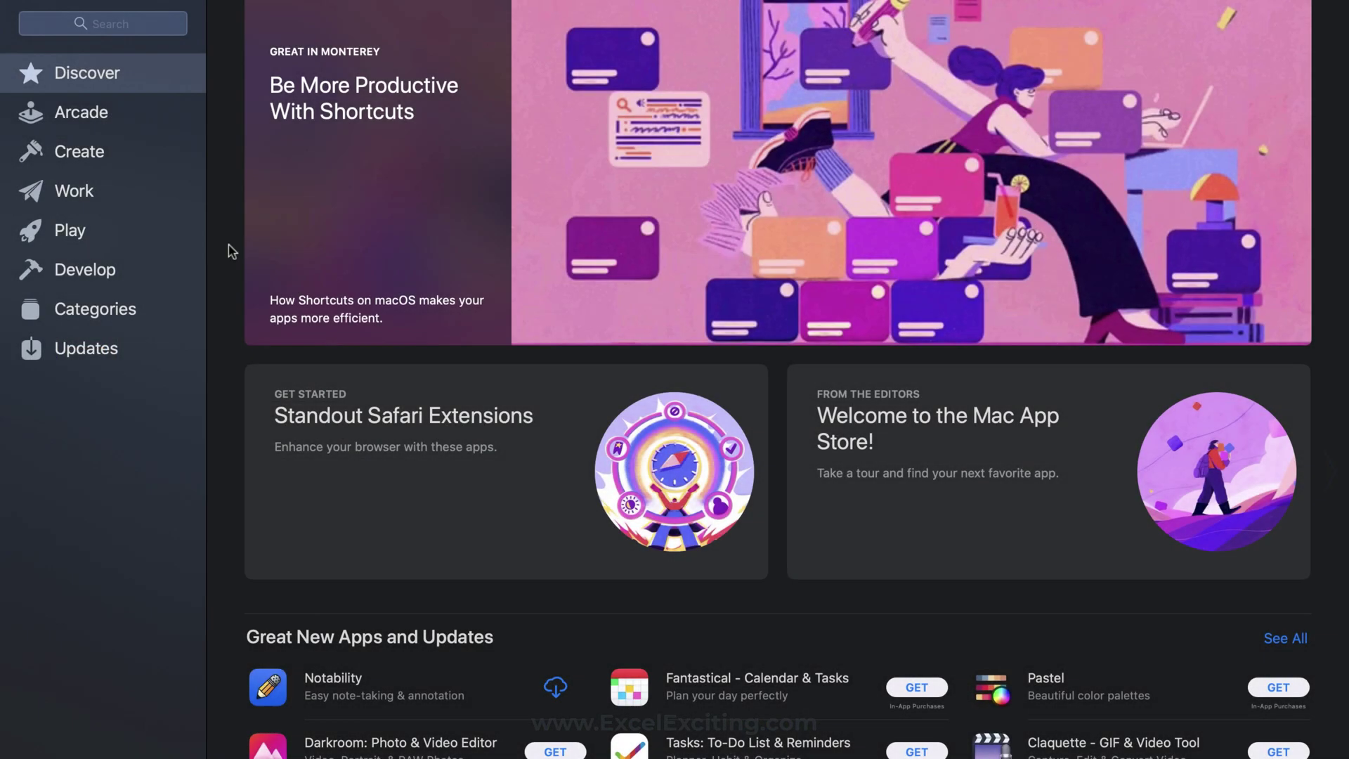
# - Search the Mac App Store for 'microsoft office' and open the Microsoft 365 product page
pyautogui.click(96, 24)
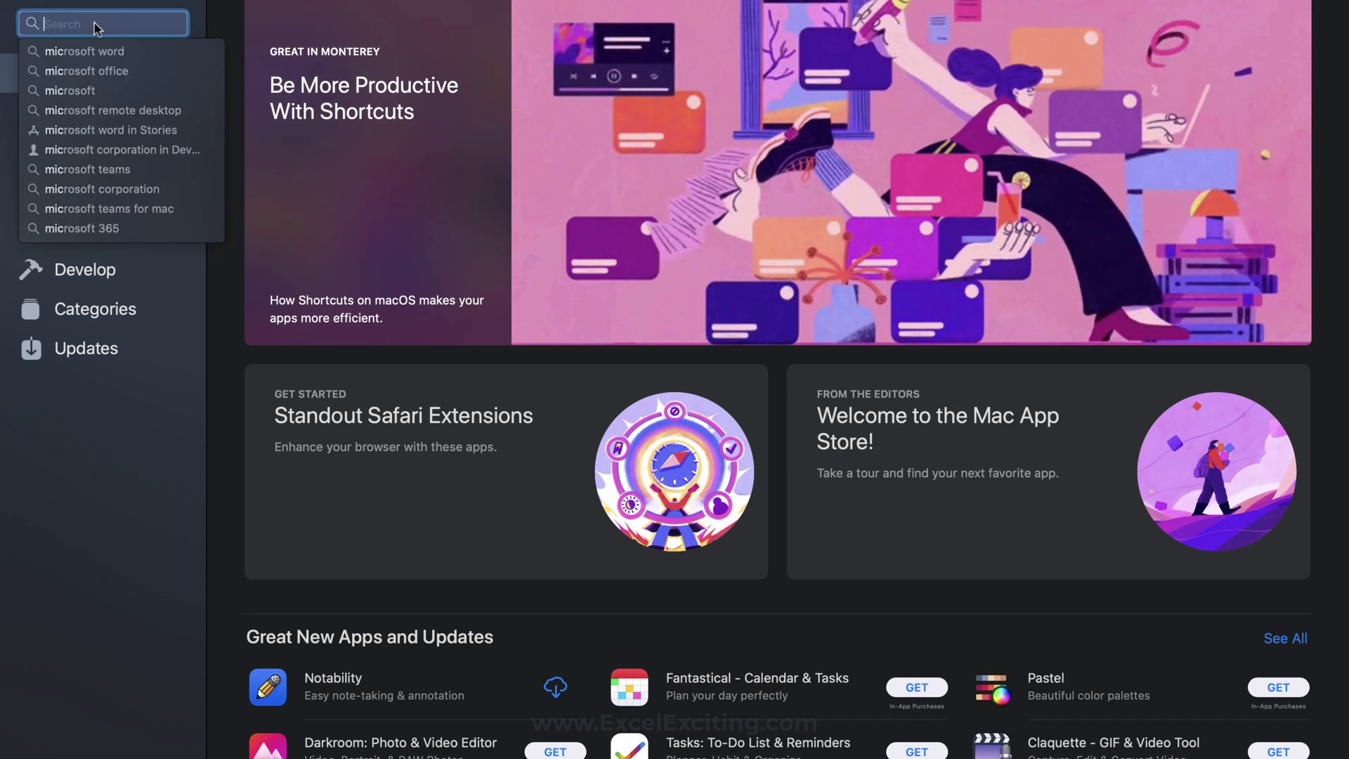
pyautogui.click(112, 71)
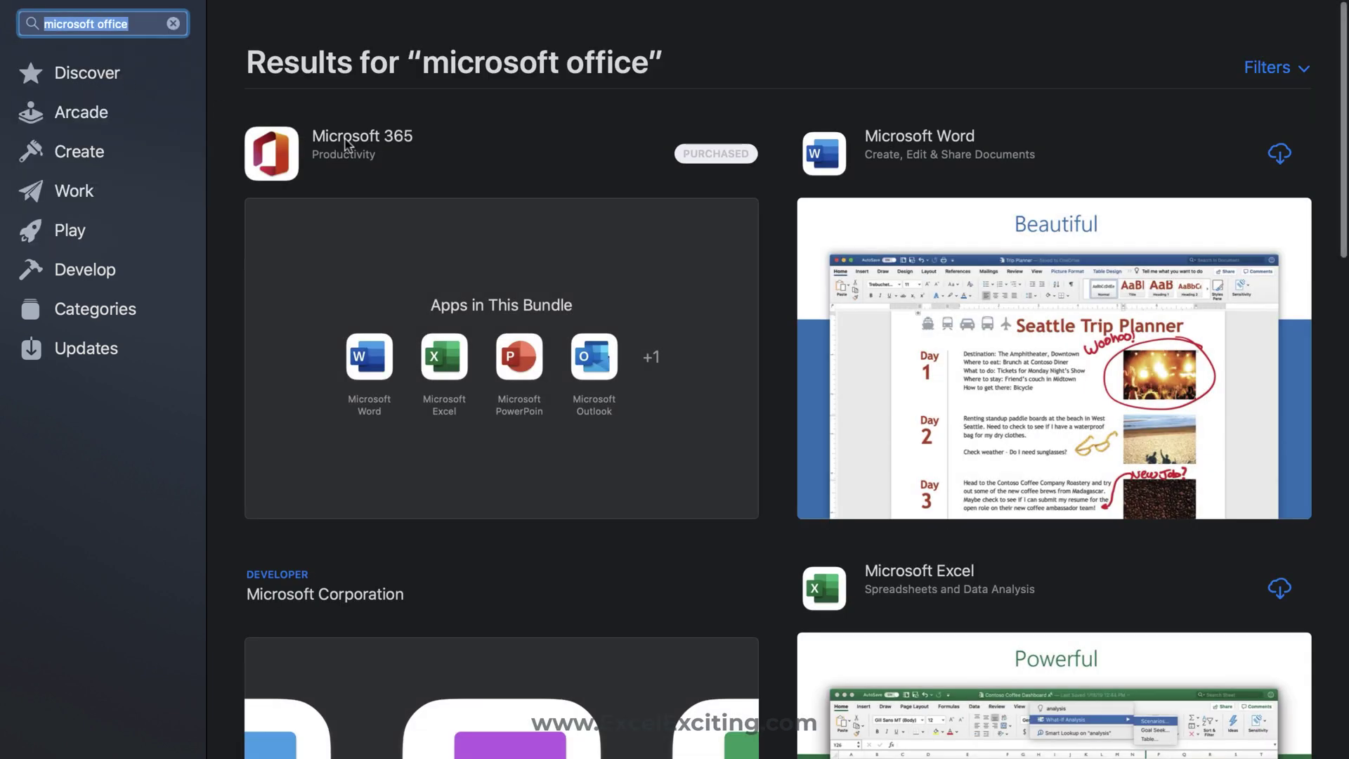
pyautogui.click(366, 145)
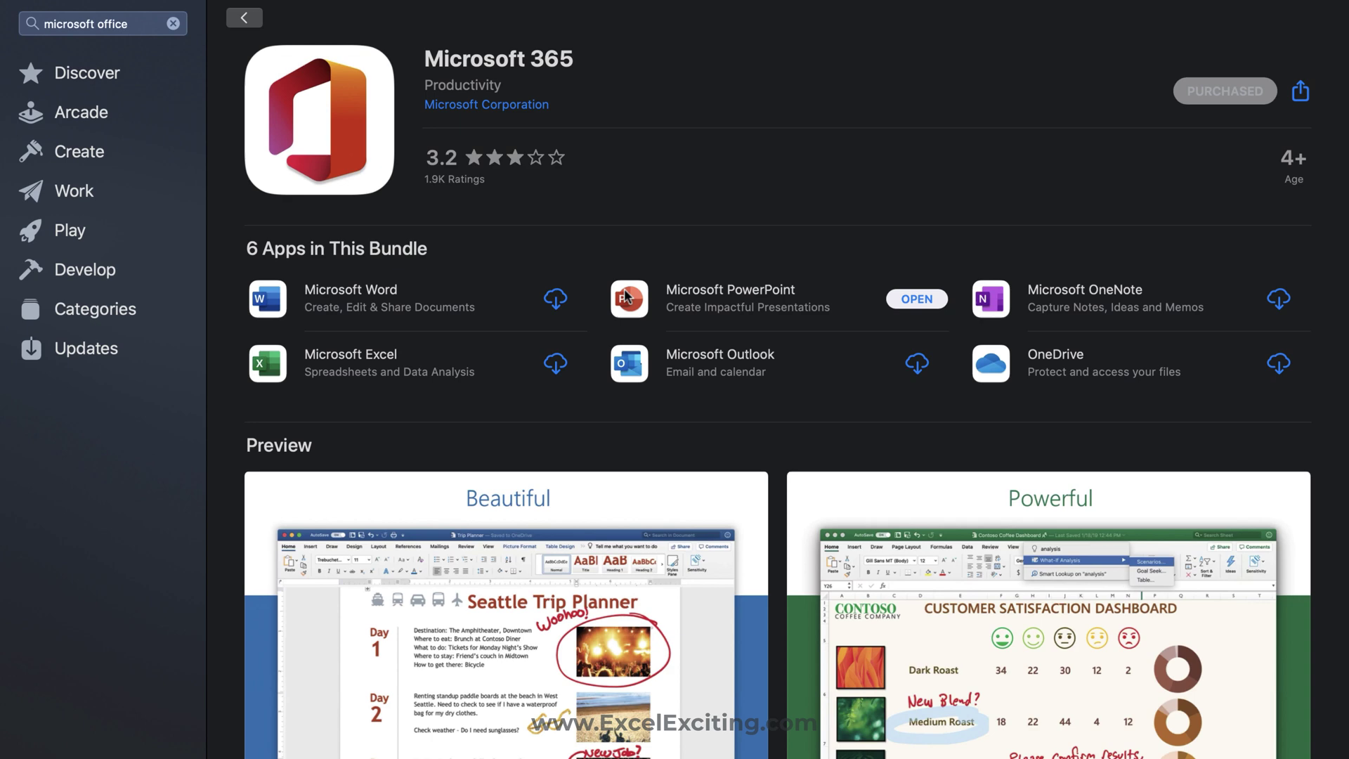
# - On office.com in Safari, start the Office installer download and dismiss the installation steps overview
pyautogui.hotkey('ctrl', 'Right')
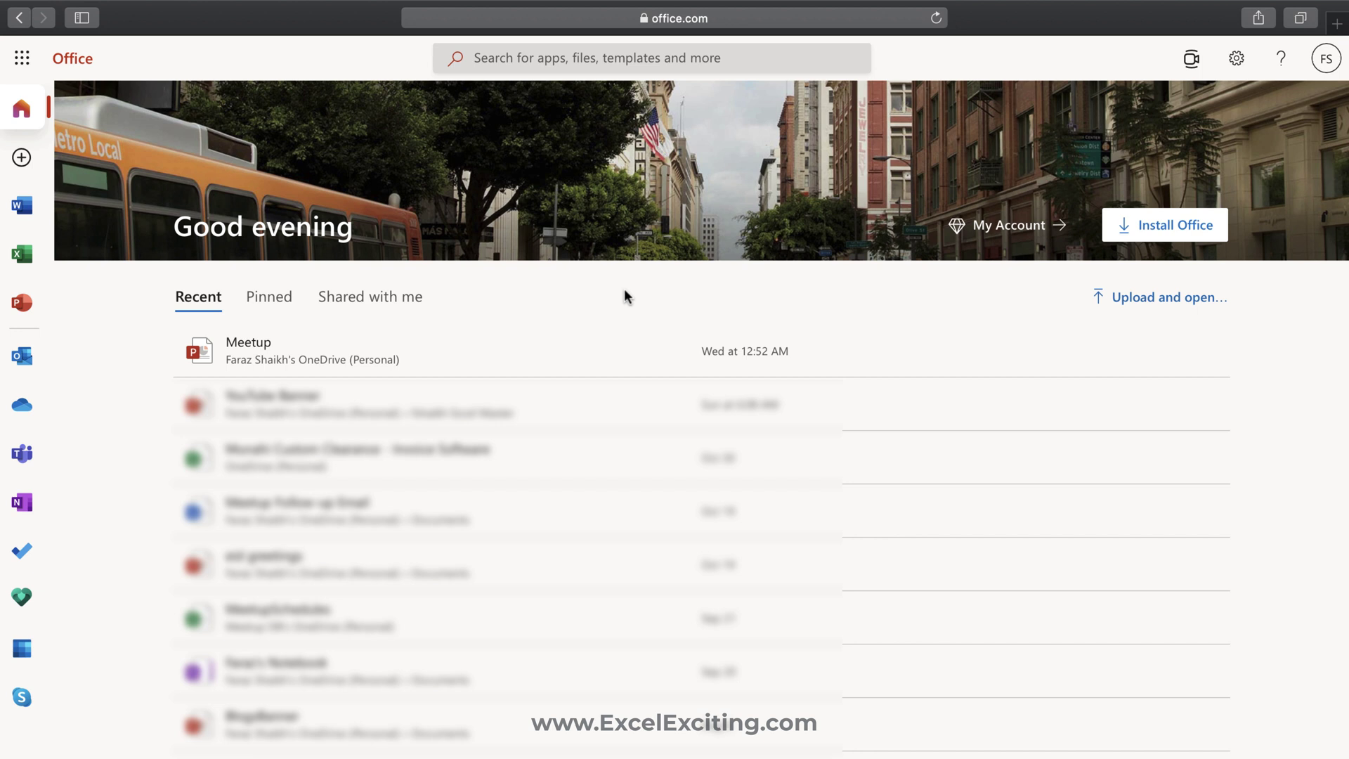
pyautogui.click(1143, 234)
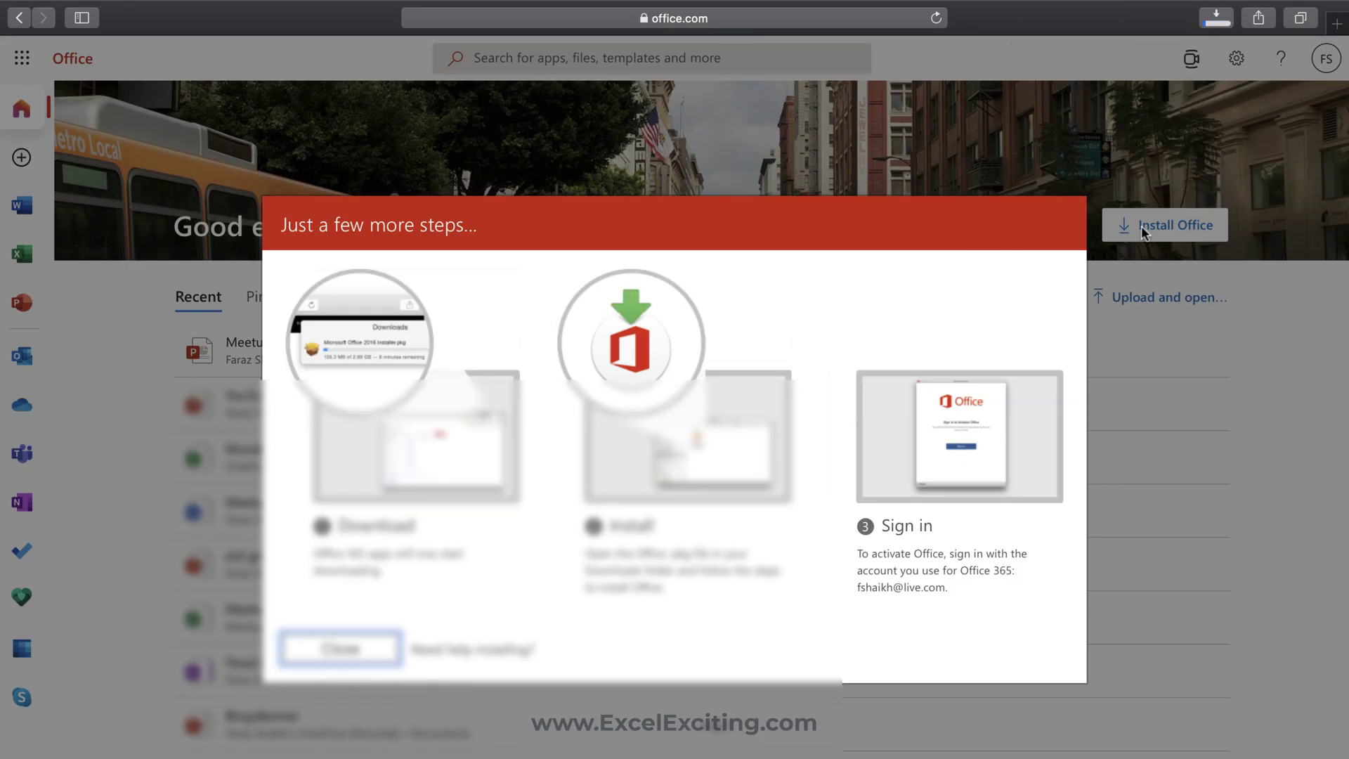
pyautogui.click(356, 648)
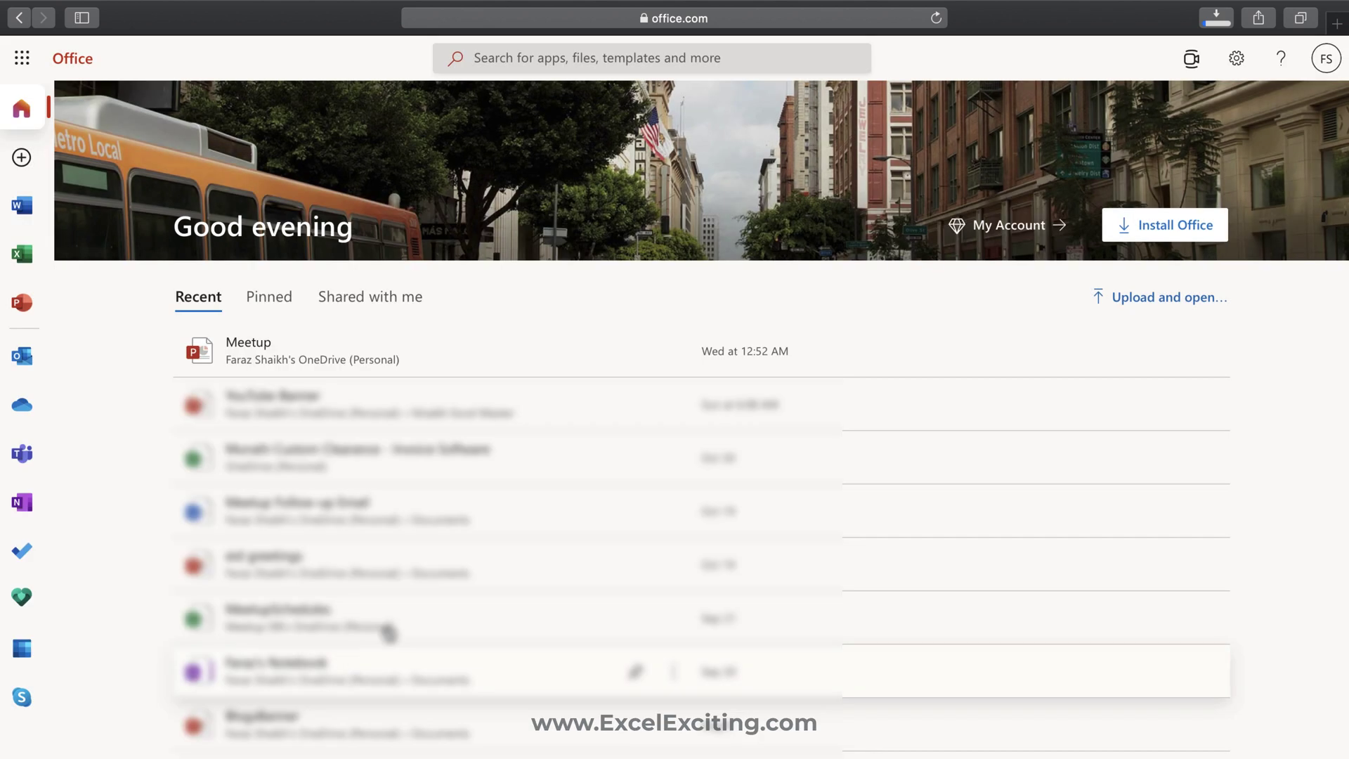
# - Stop the 1.86 GB Office installer download and clear it from Safari's downloads list
pyautogui.click(1215, 23)
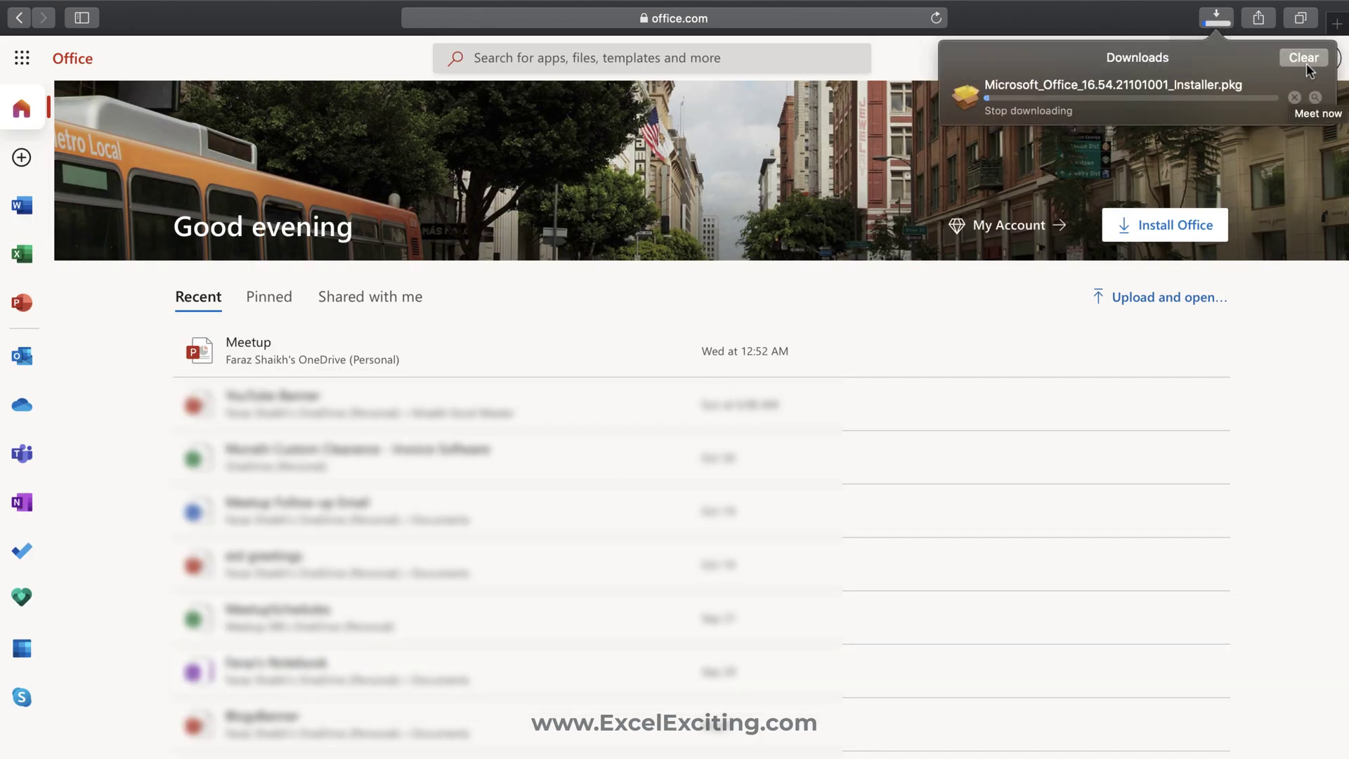
pyautogui.click(1297, 97)
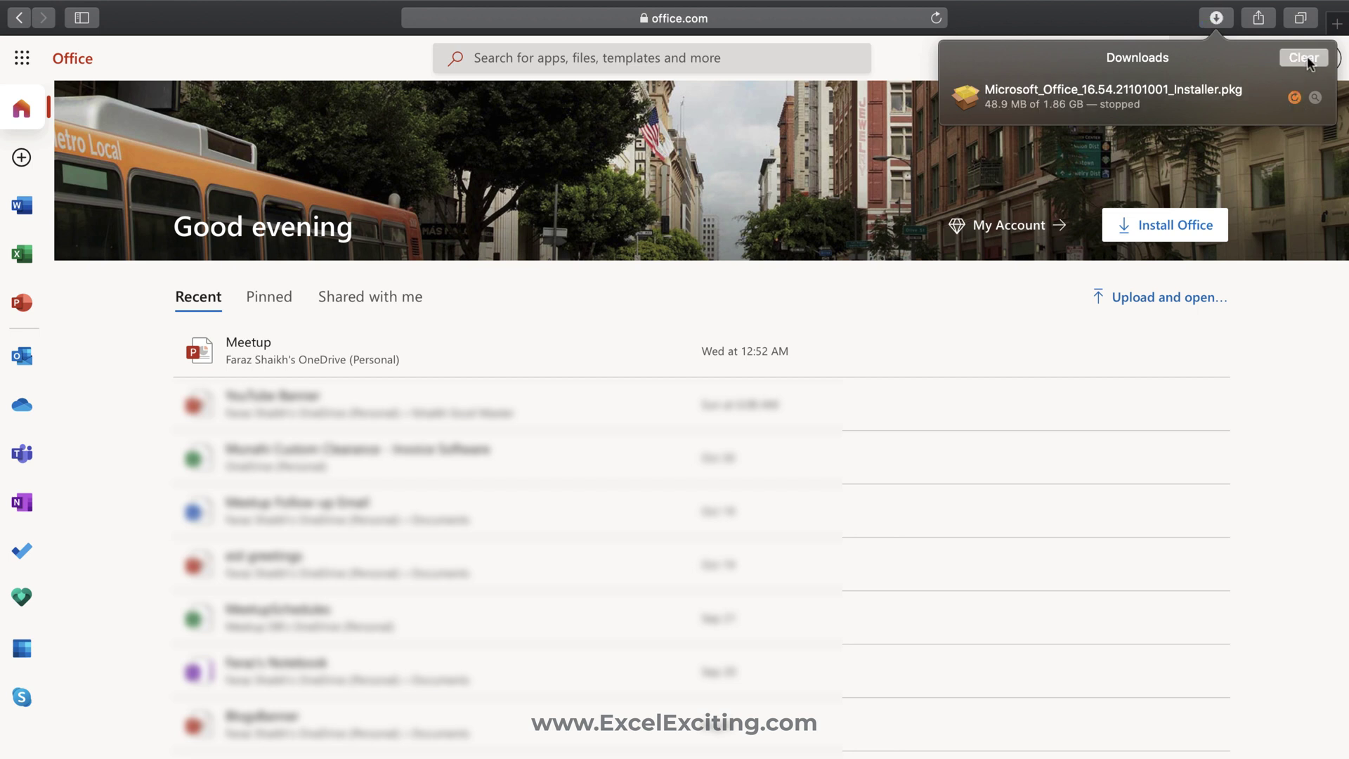
pyautogui.click(1304, 58)
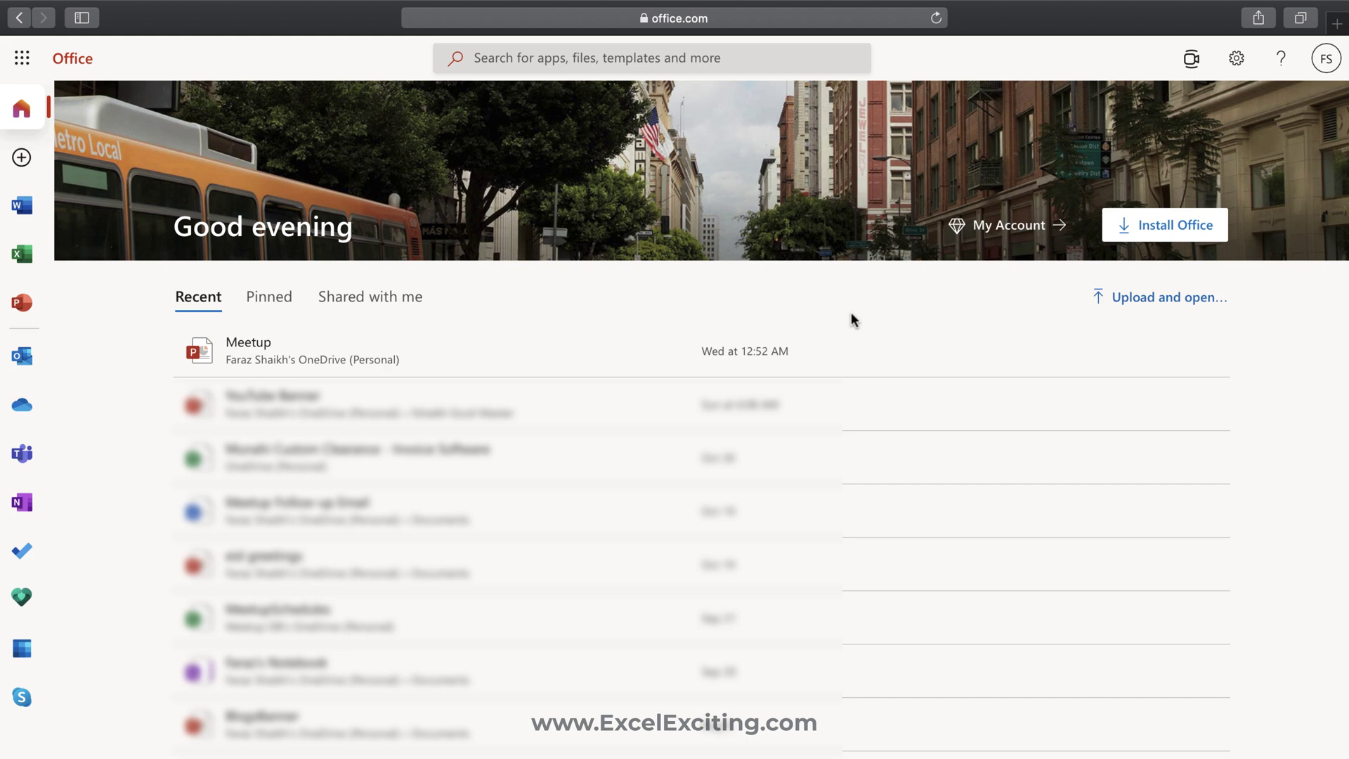
# - Switch back to the Microsoft 365 page in the App Store space
pyautogui.hotkey('ctrl', 'Left')
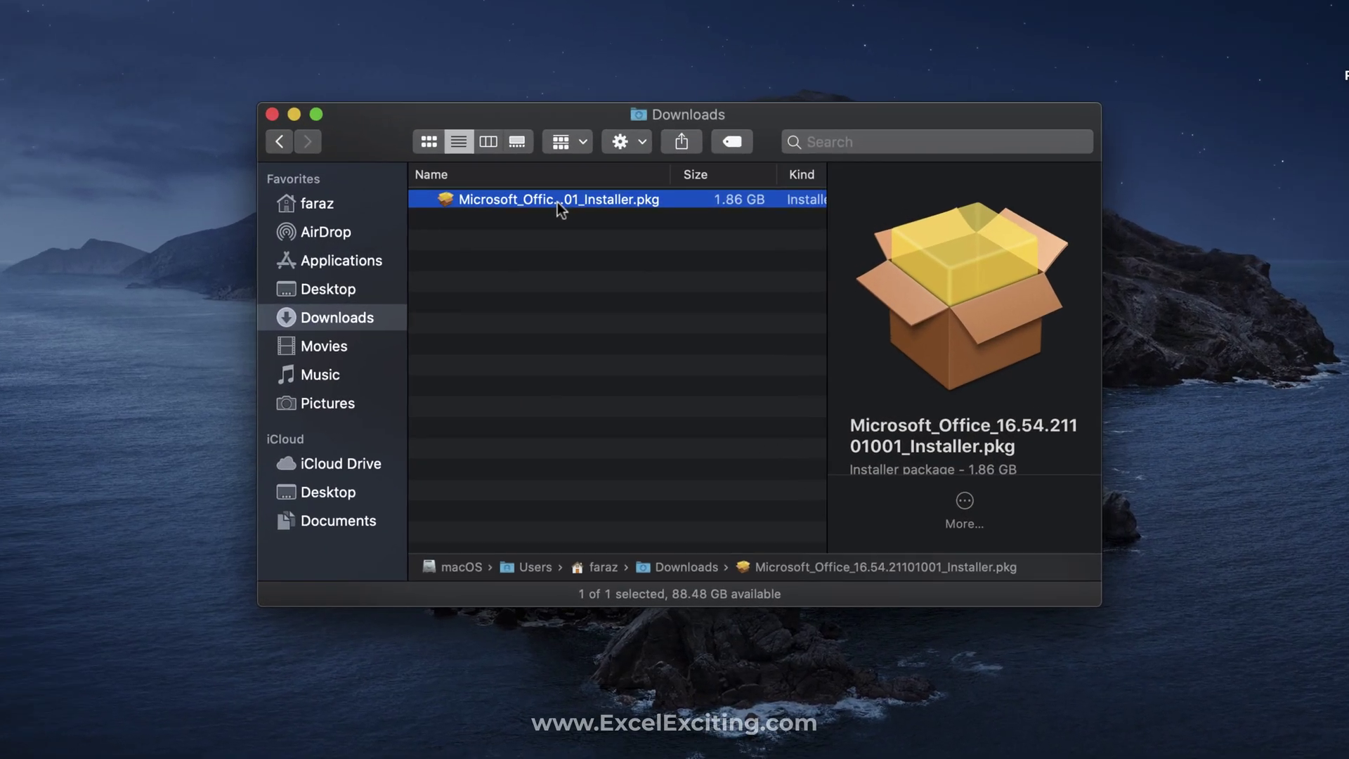
# - Run the Office installer package, accept the licence, and start the standard installation
pyautogui.doubleClick(559, 204)
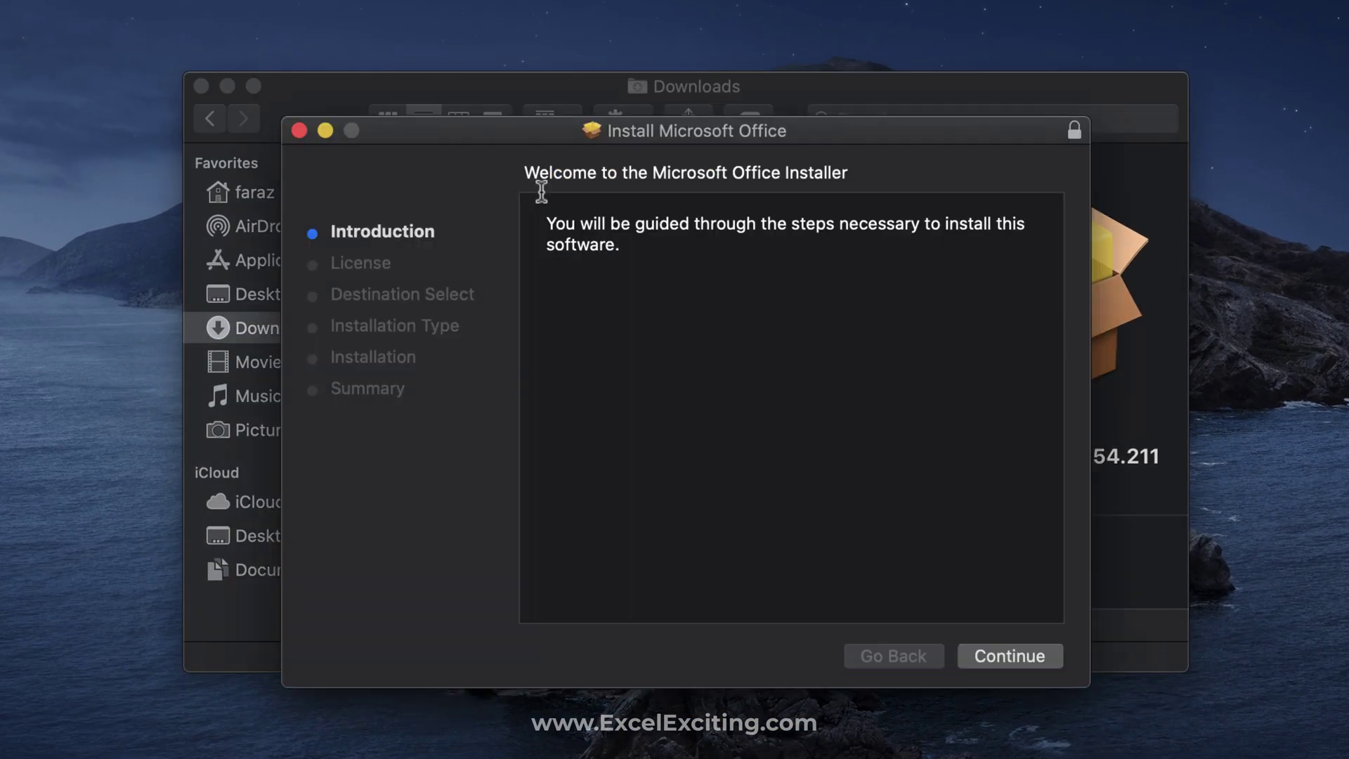
pyautogui.click(979, 660)
pyautogui.click(1005, 662)
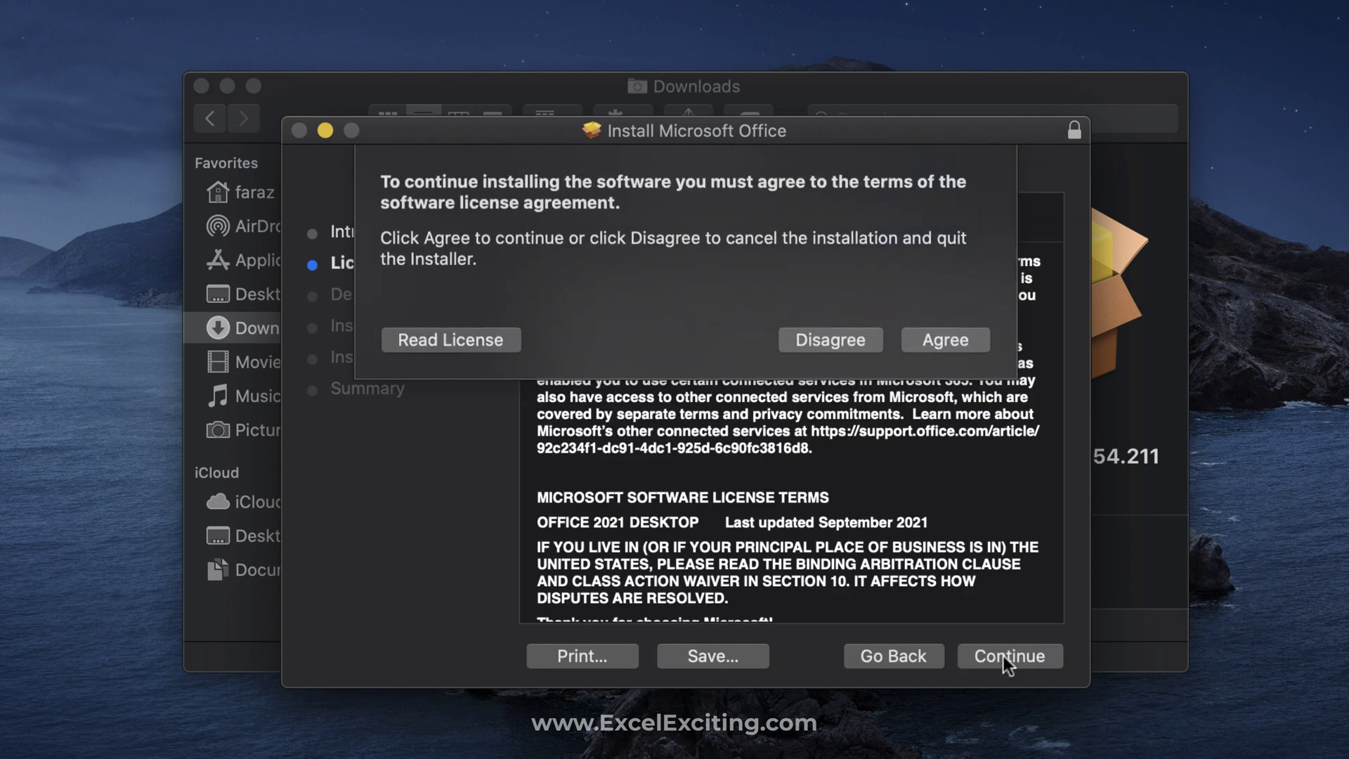
pyautogui.click(945, 341)
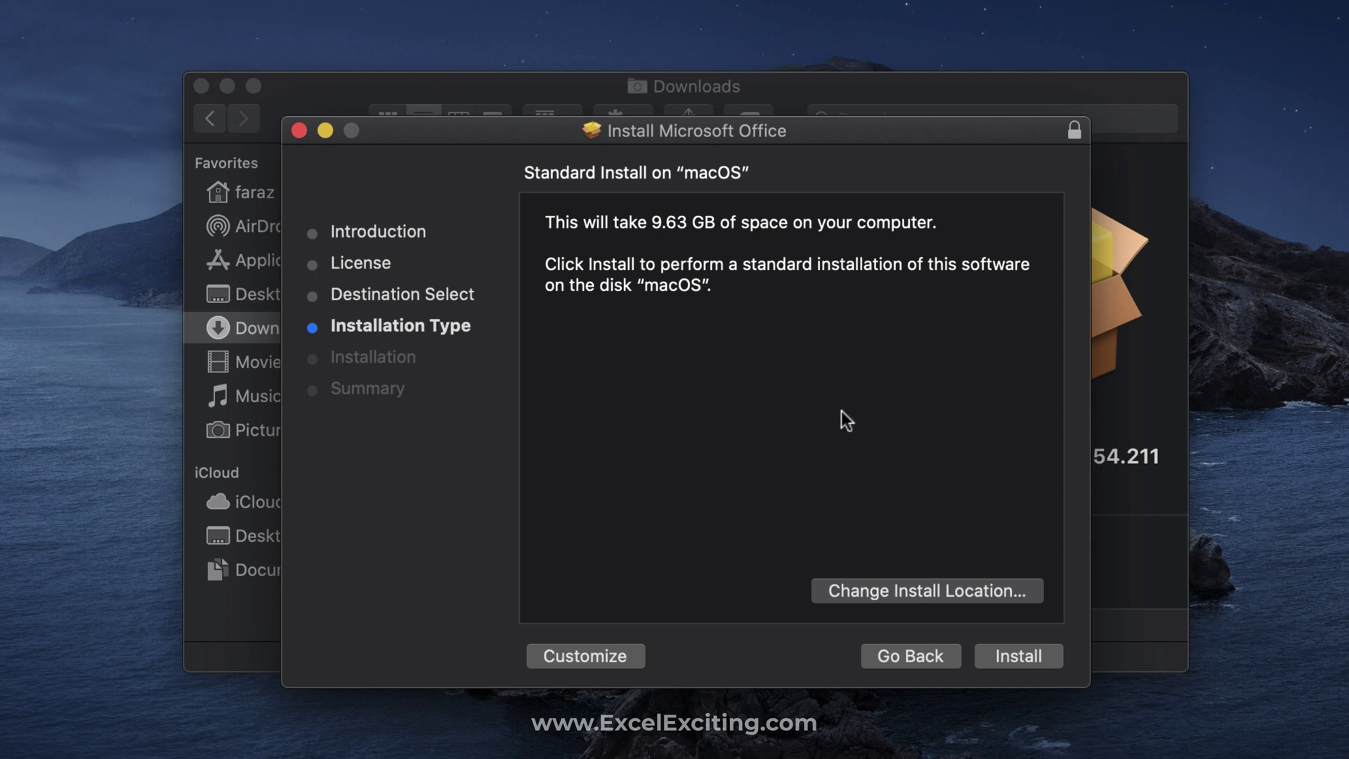
pyautogui.click(1016, 656)
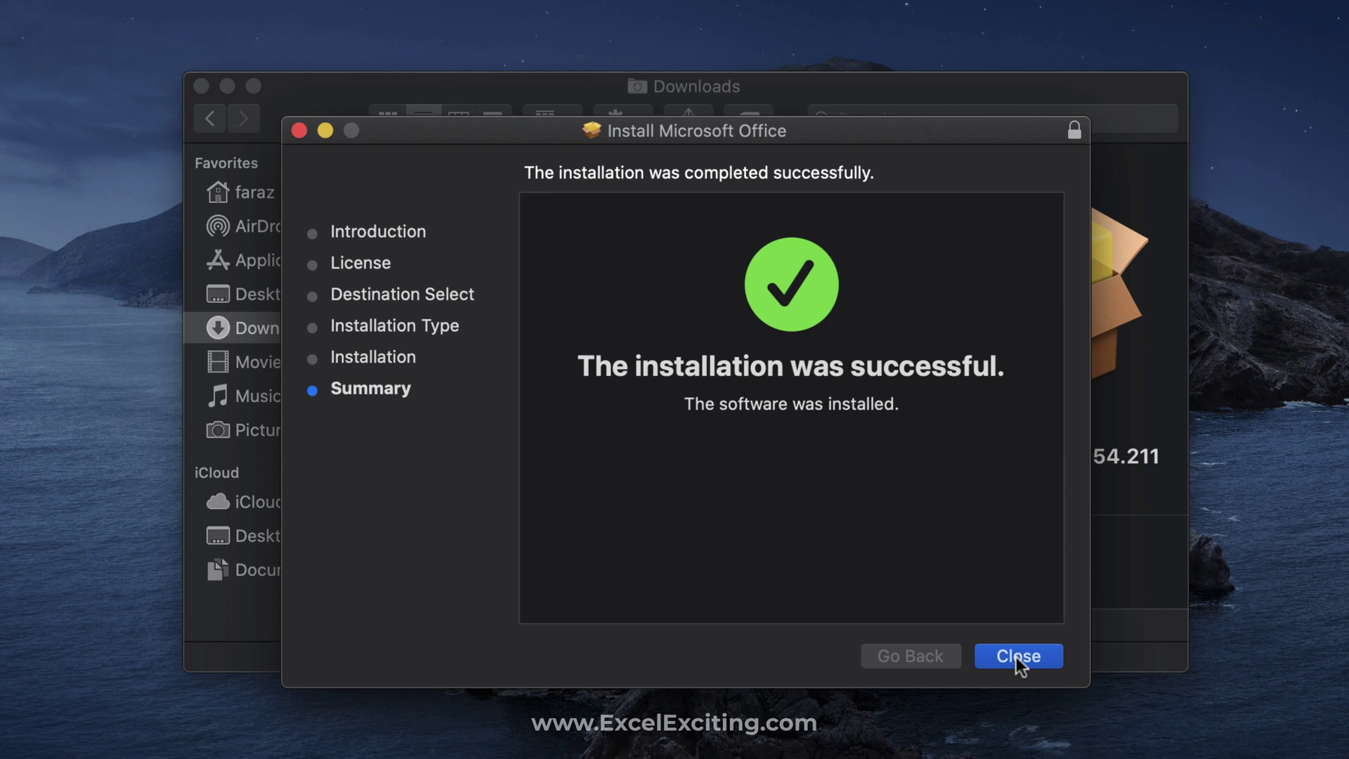
# - Close the finished installer, move the package to the Trash, and close the Downloads folder
pyautogui.click(1016, 657)
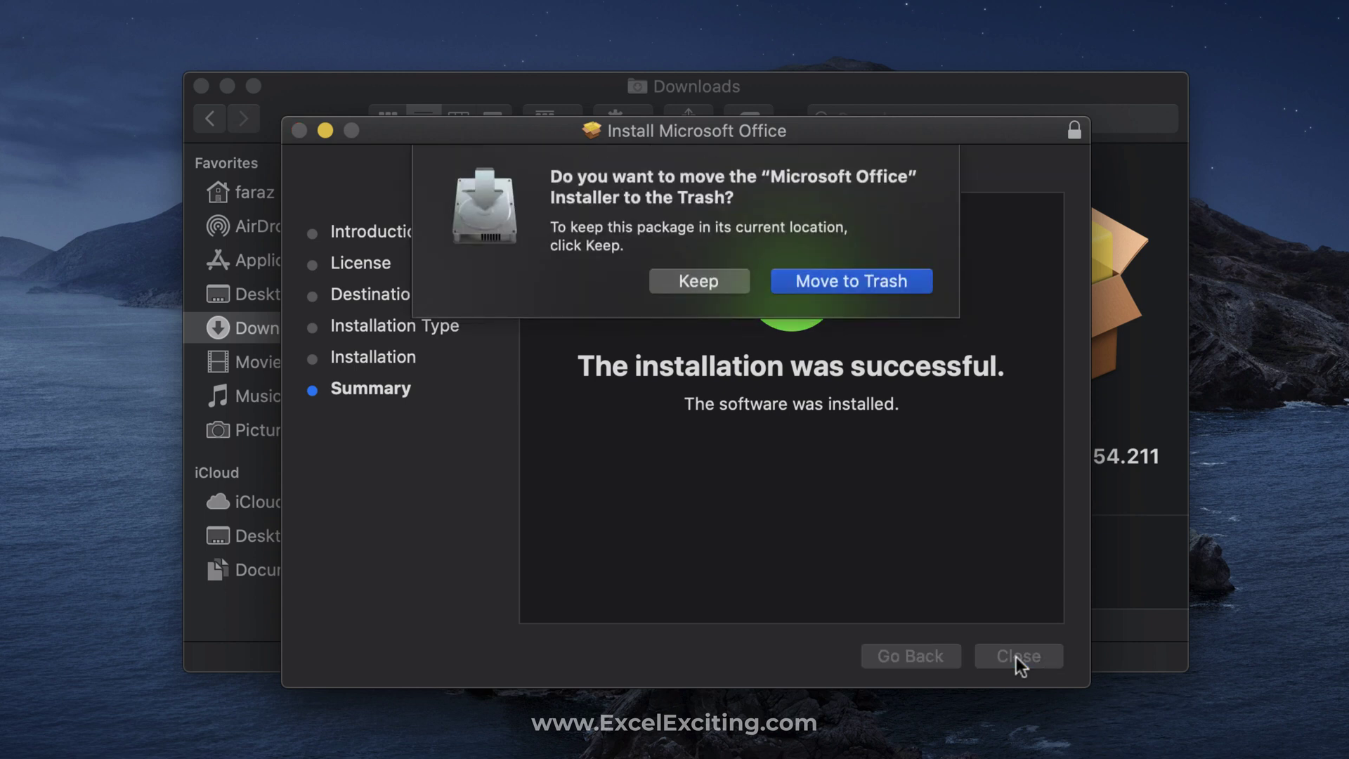
pyautogui.click(876, 281)
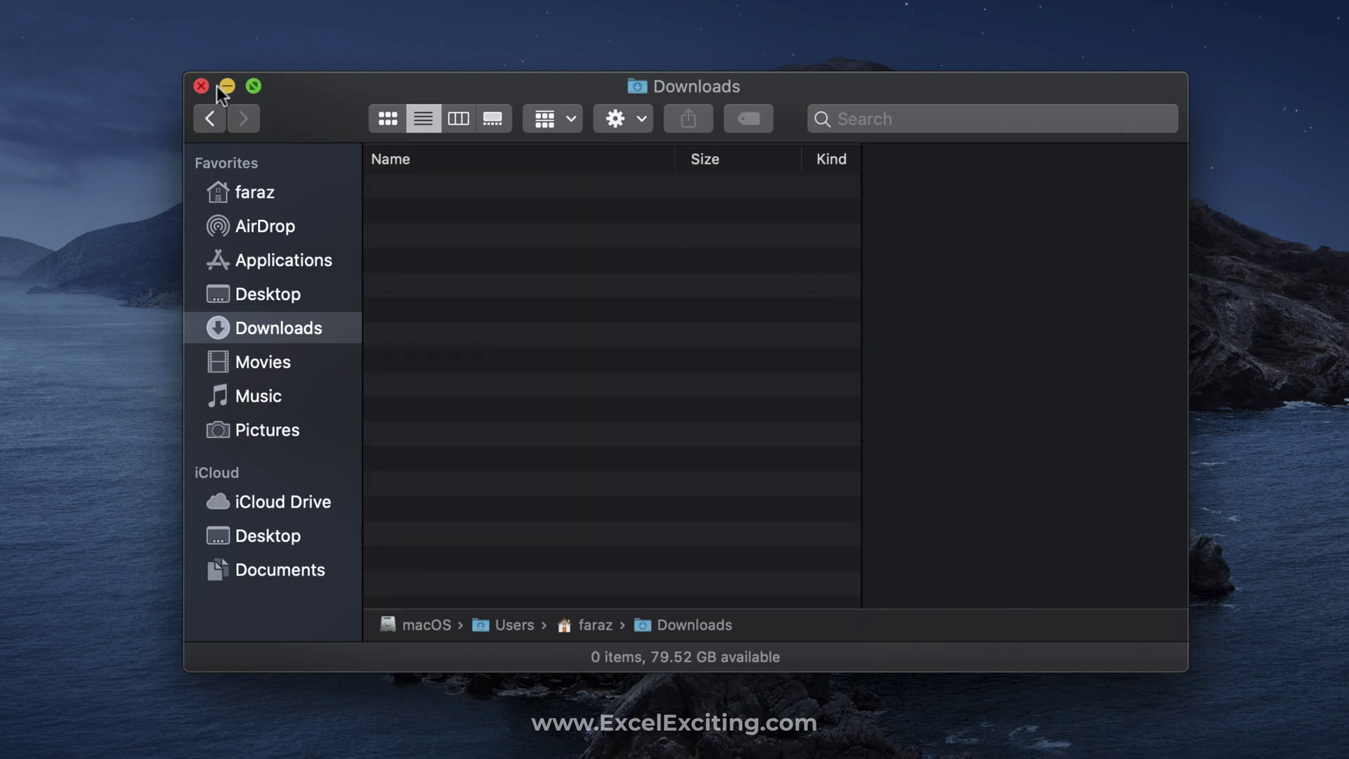
pyautogui.click(201, 85)
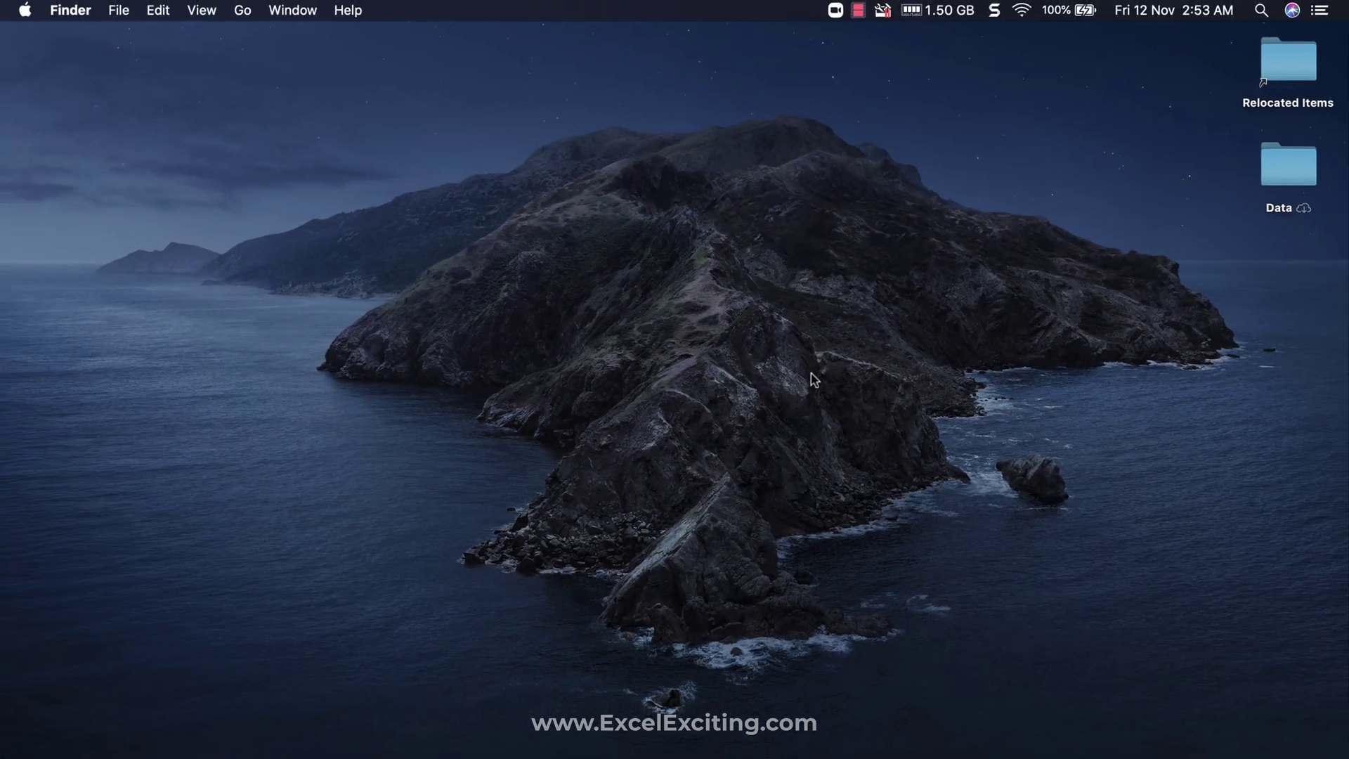
# - Browse the newly installed Office apps in Launchpad, then leave it to return to AutoUpdate
pyautogui.press('F4')
pyautogui.hscroll(5, 810, 376)
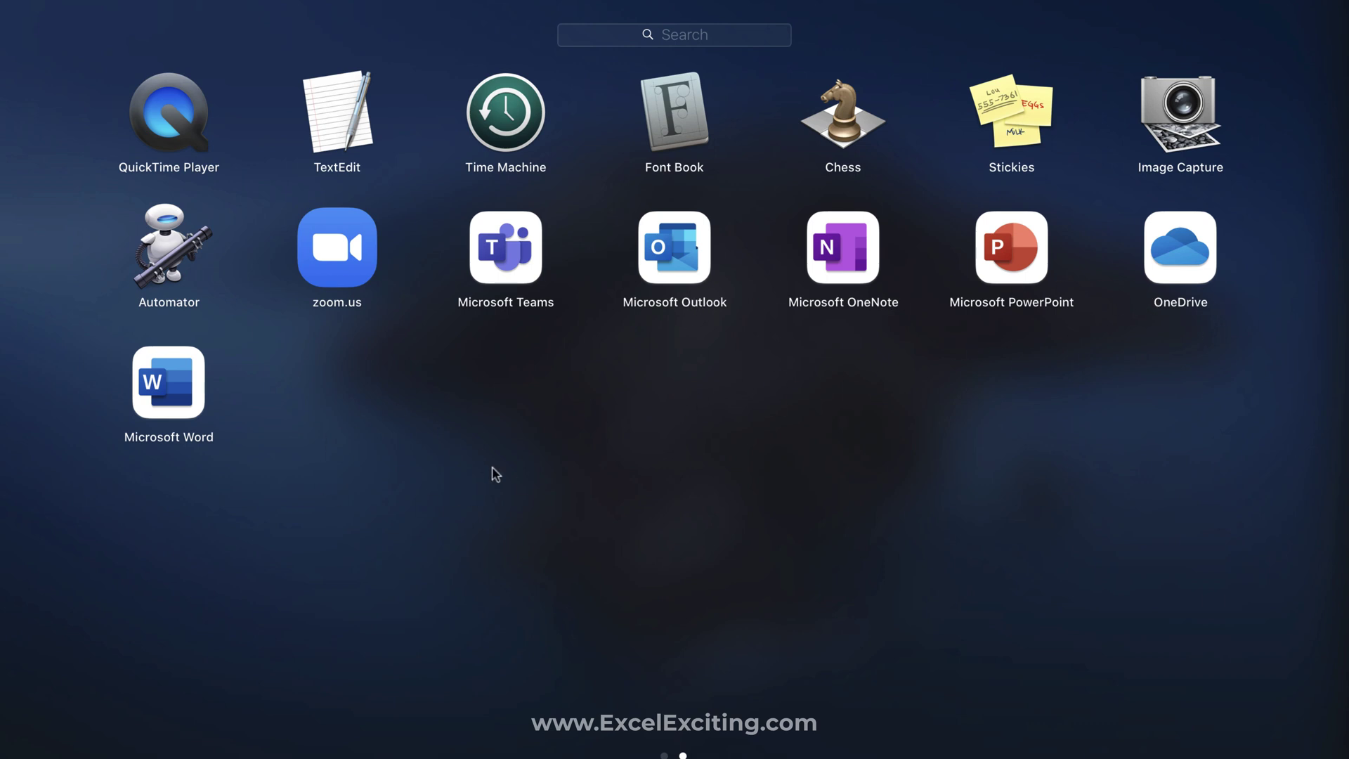
pyautogui.hscroll(-5, 464, 543)
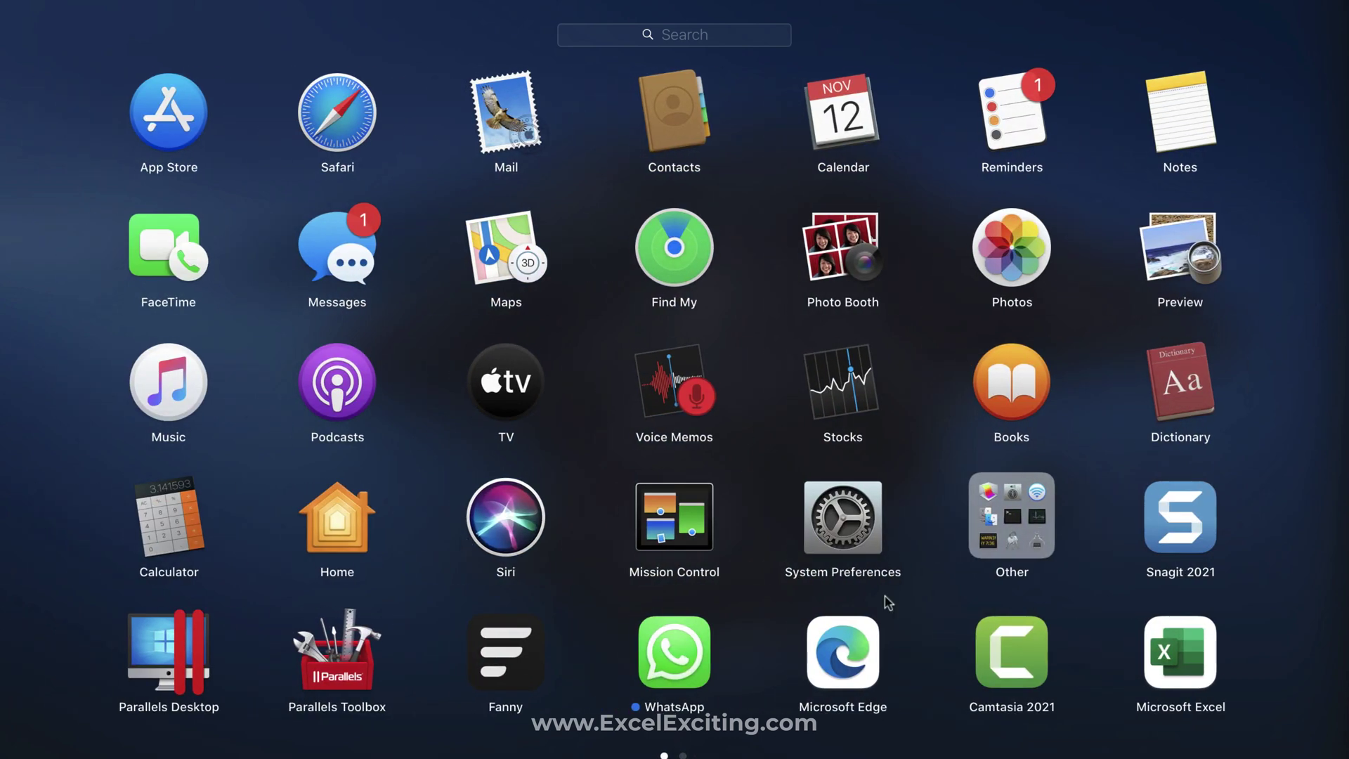
pyautogui.click(1270, 652)
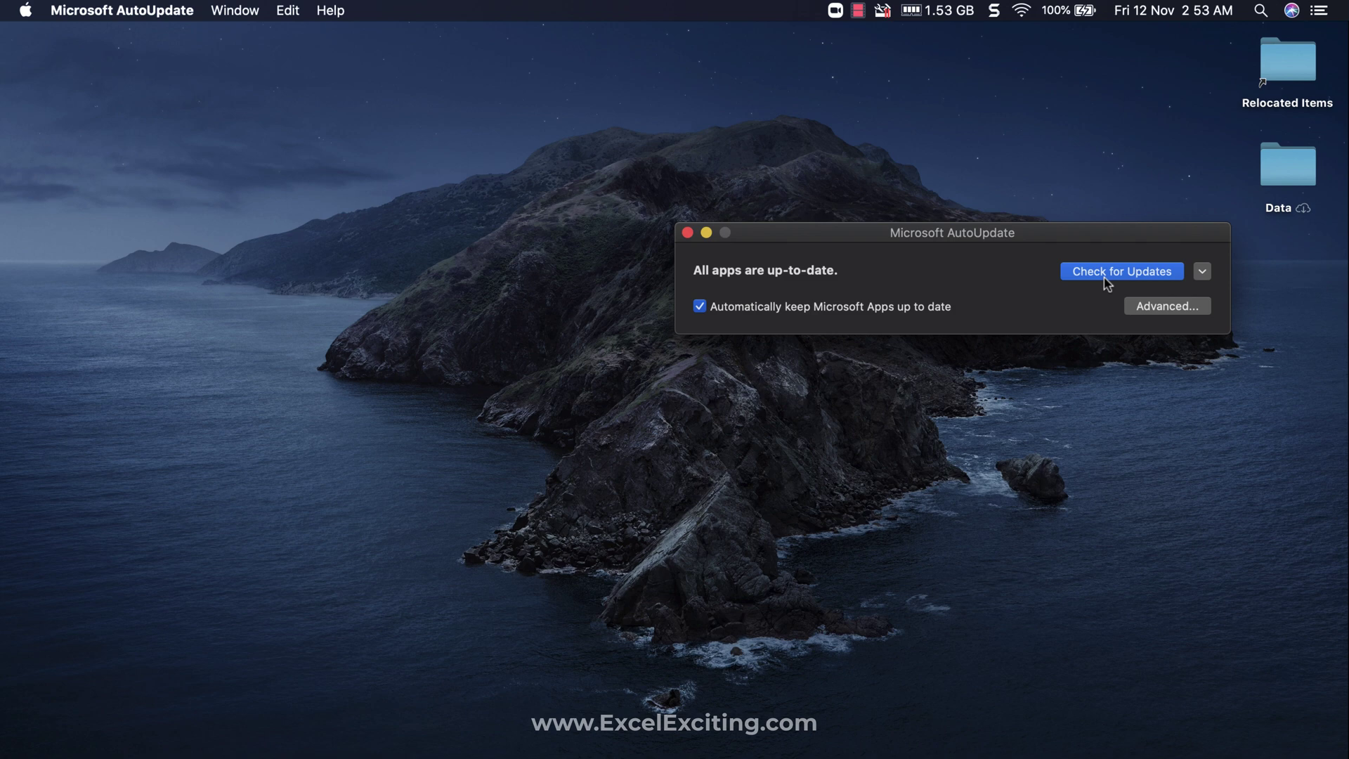
# - Review AutoUpdate's up-to-date apps, including Excel and OneNote 16.54, then quit AutoUpdate
pyautogui.click(1201, 272)
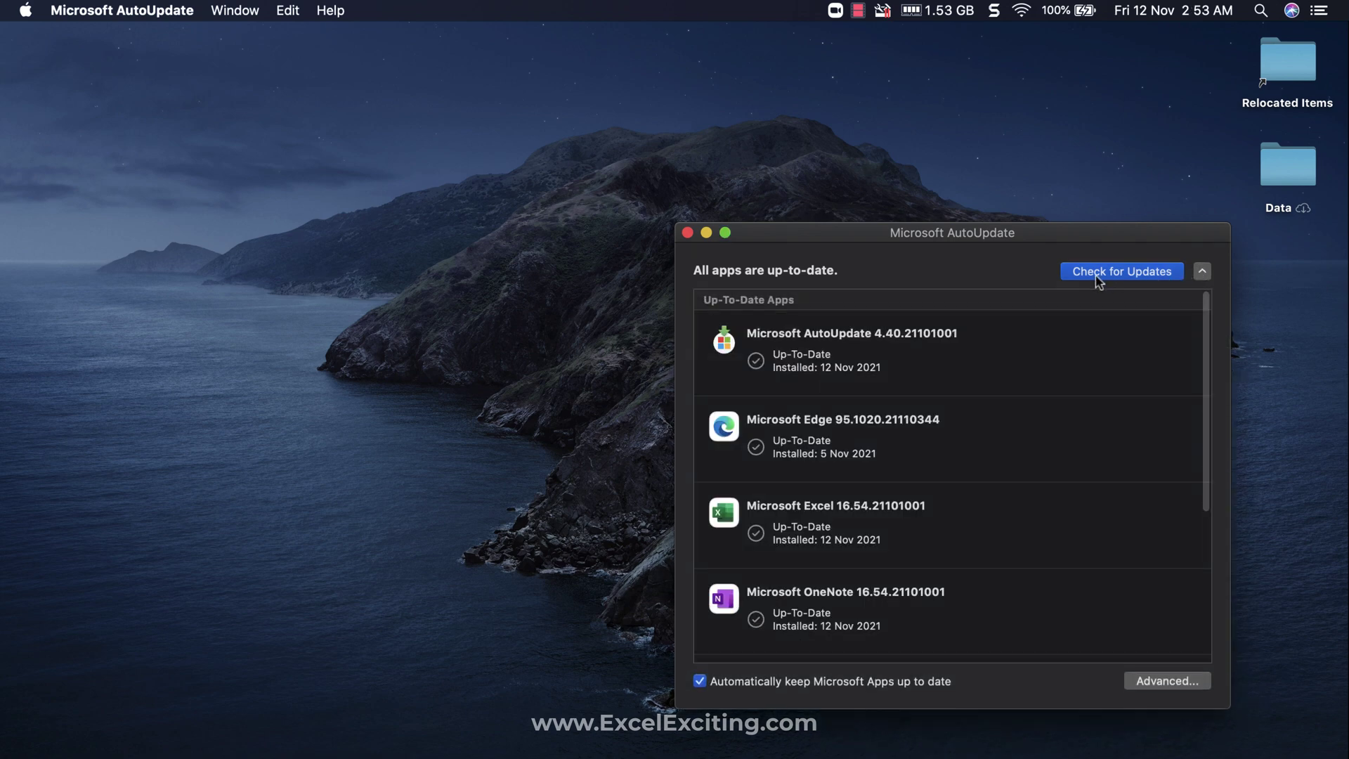
pyautogui.press('super+q')
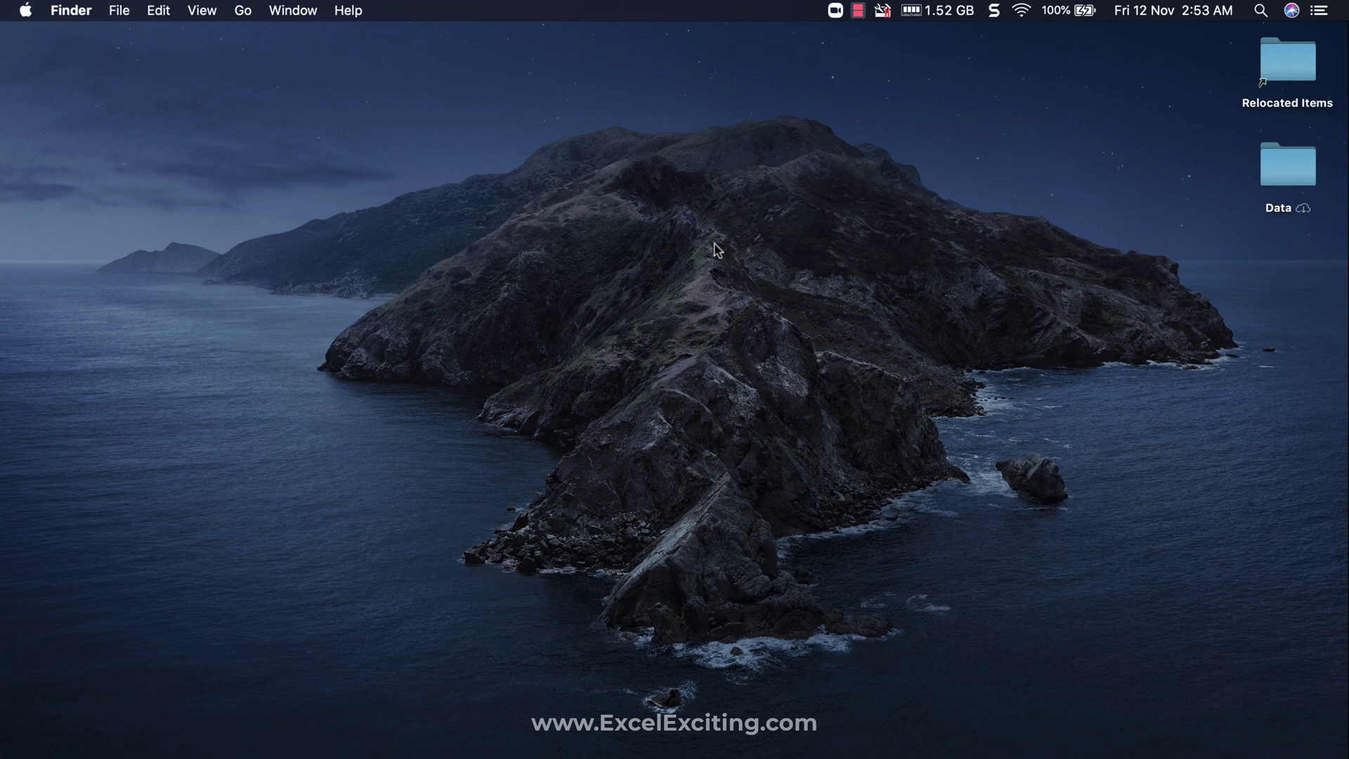
# - Launch Excel from Launchpad, get past the welcome screen, and create the blank workbook Book1
pyautogui.press('F4')
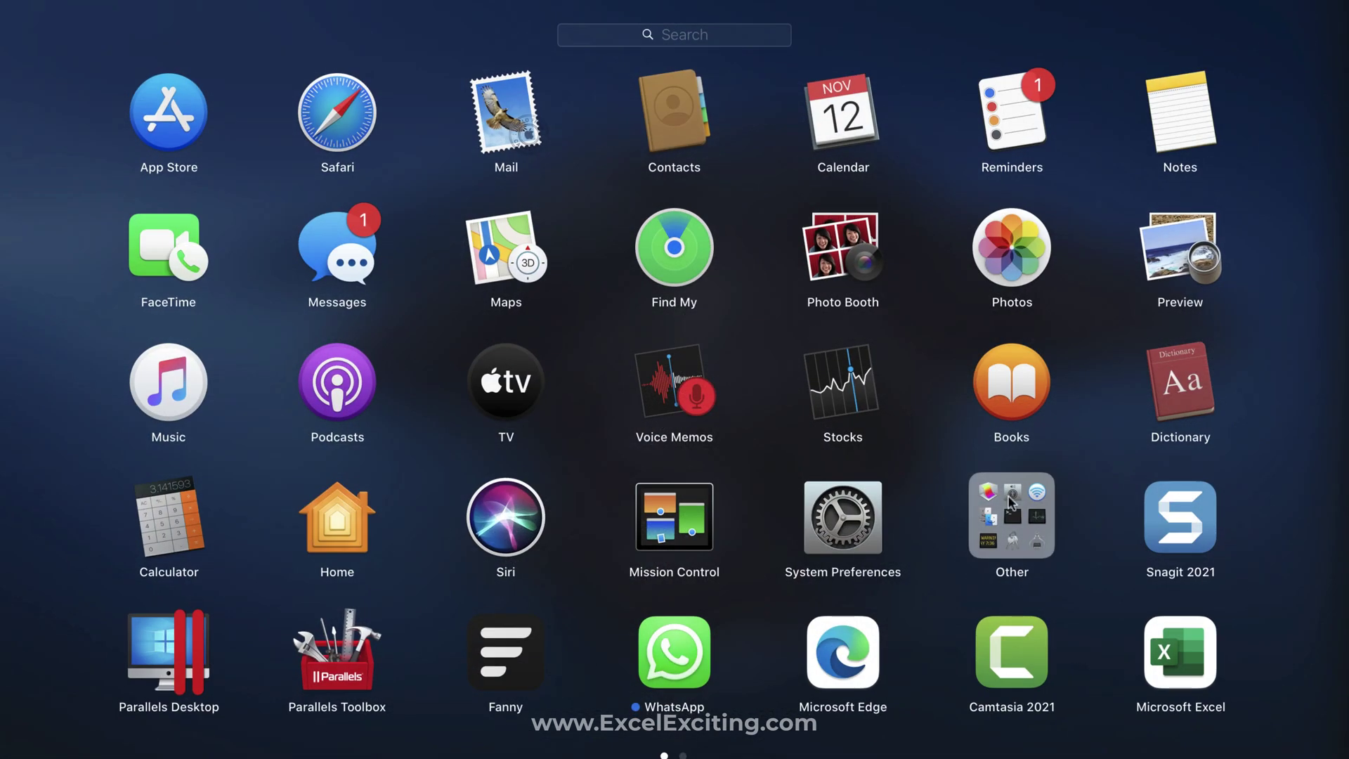
pyautogui.click(1175, 641)
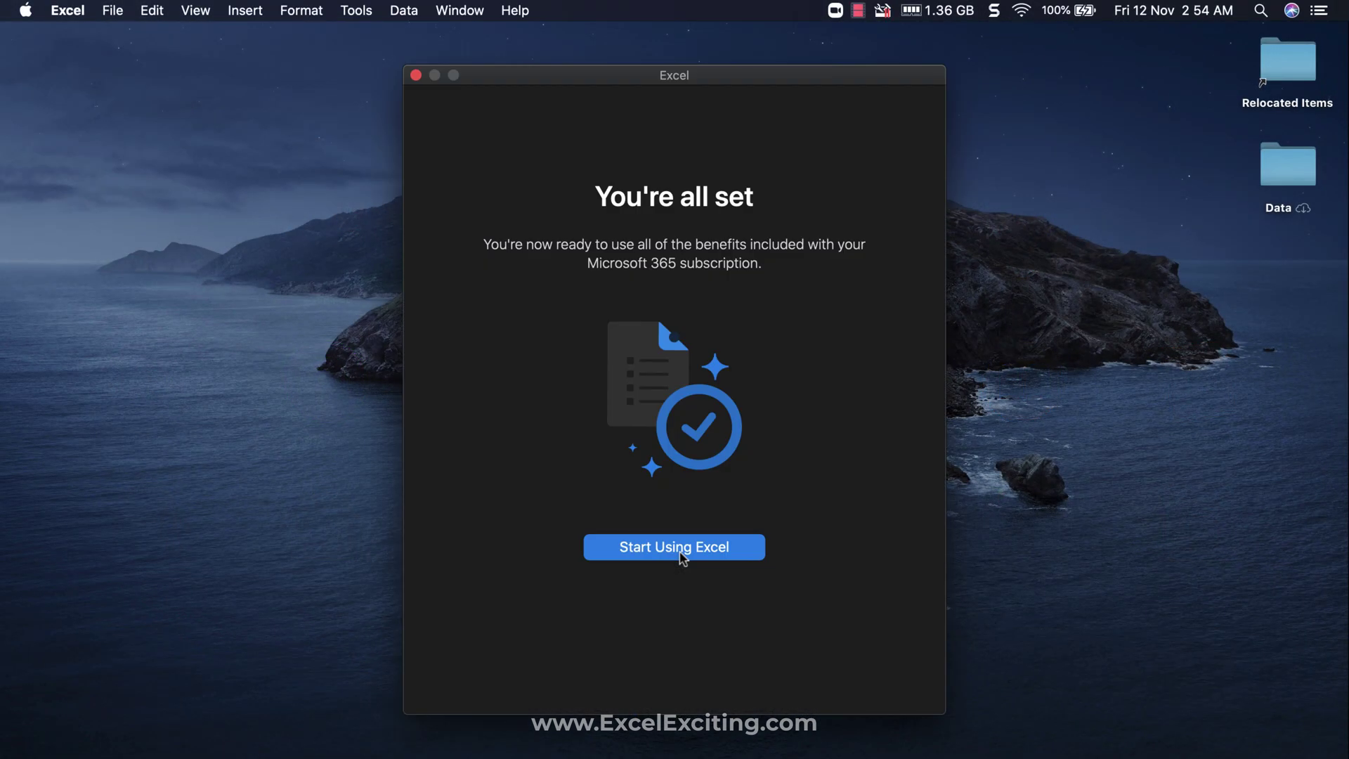
pyautogui.click(679, 551)
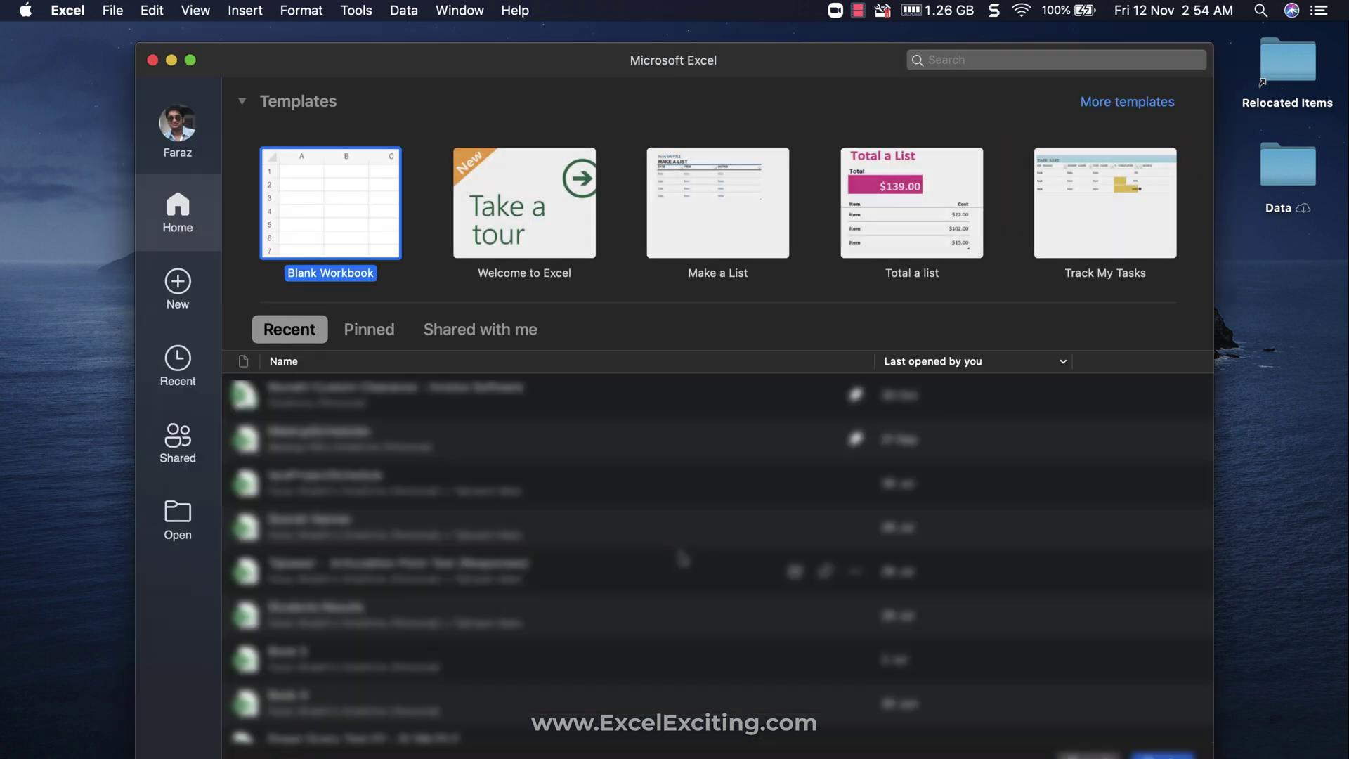
pyautogui.doubleClick(360, 226)
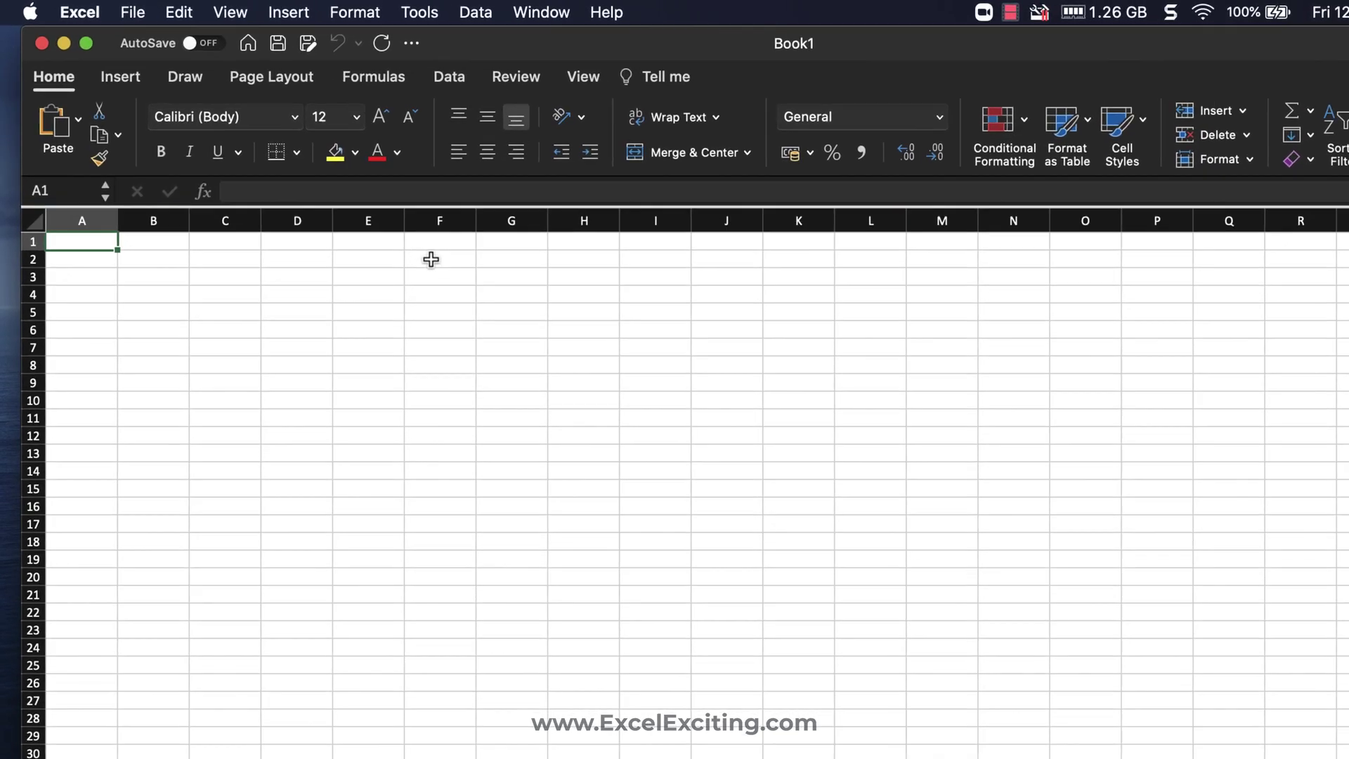
pyautogui.click(606, 21)
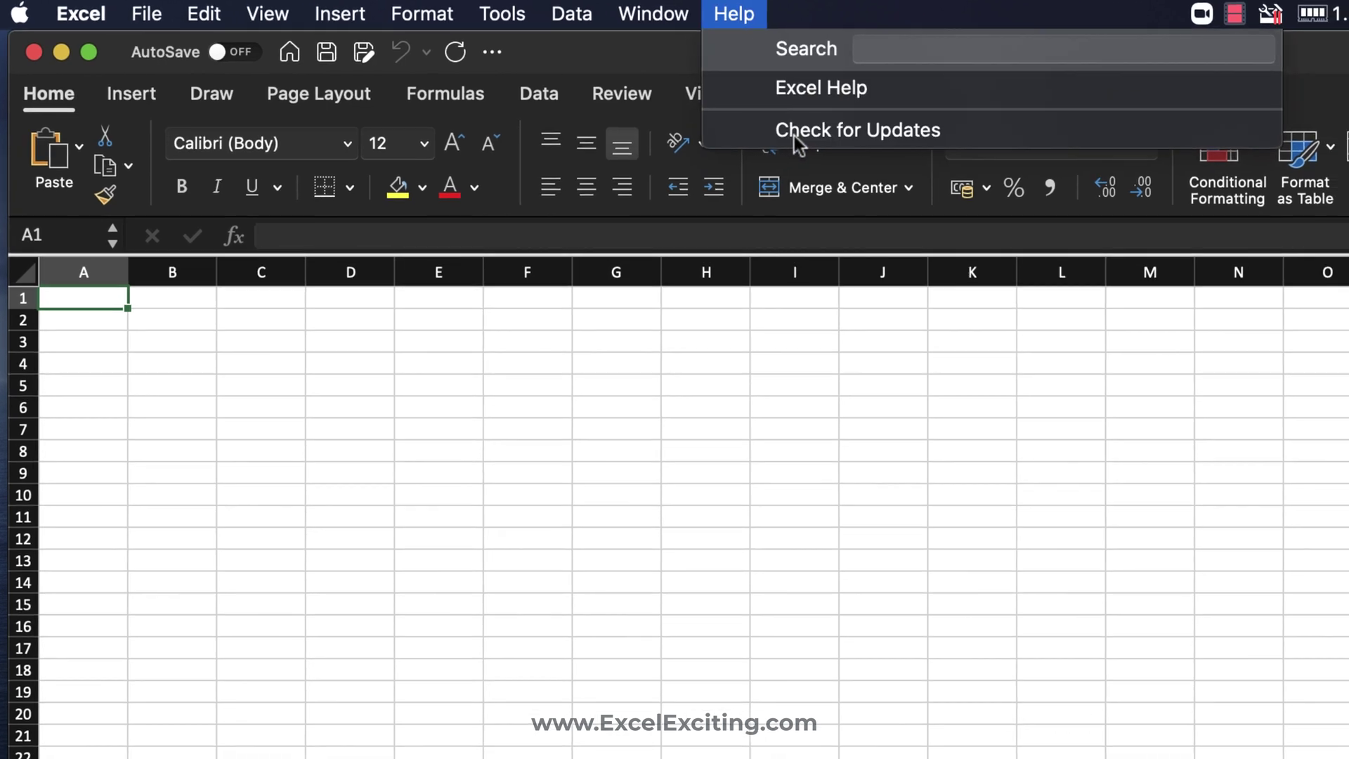
# - Check for updates, then set AutoUpdate's Update Channel to Beta Channel and accept the Office Insider terms
pyautogui.click(815, 134)
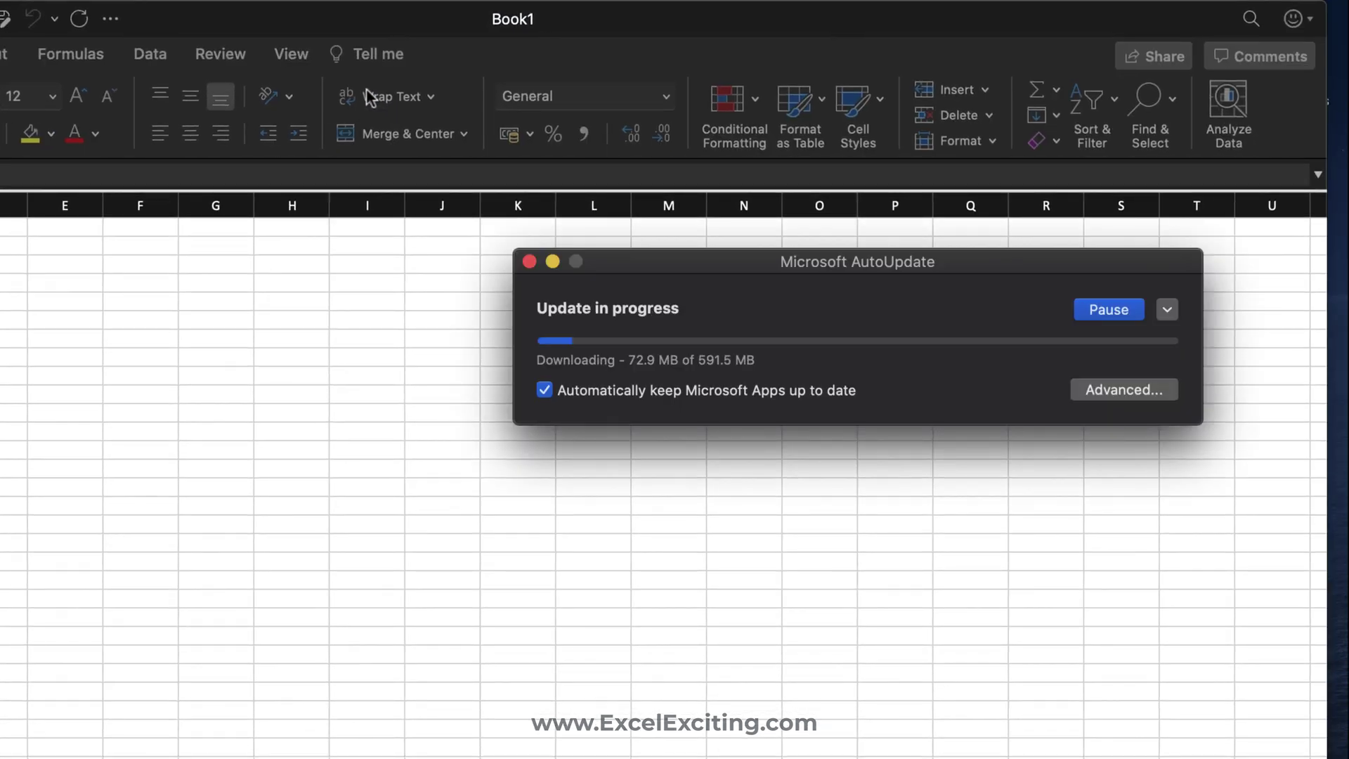
pyautogui.click(1102, 395)
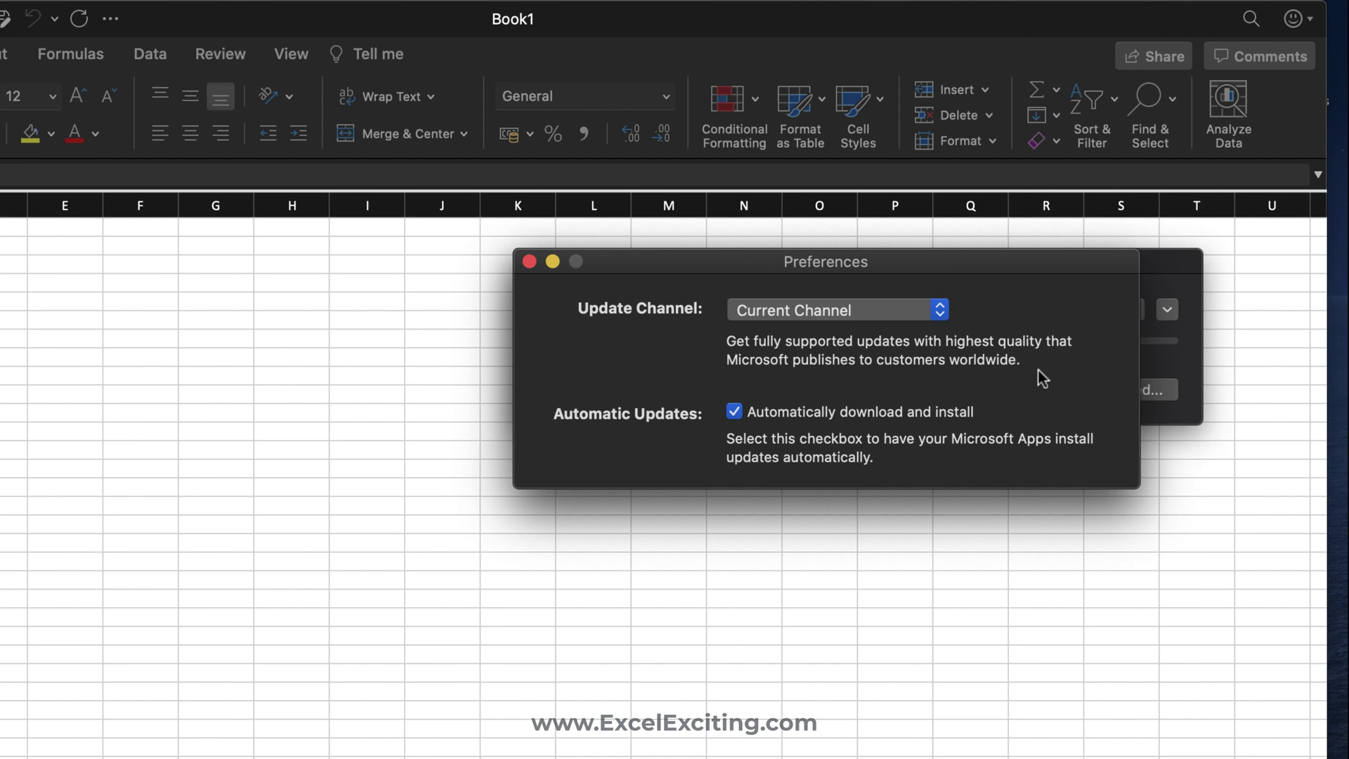
pyautogui.click(900, 317)
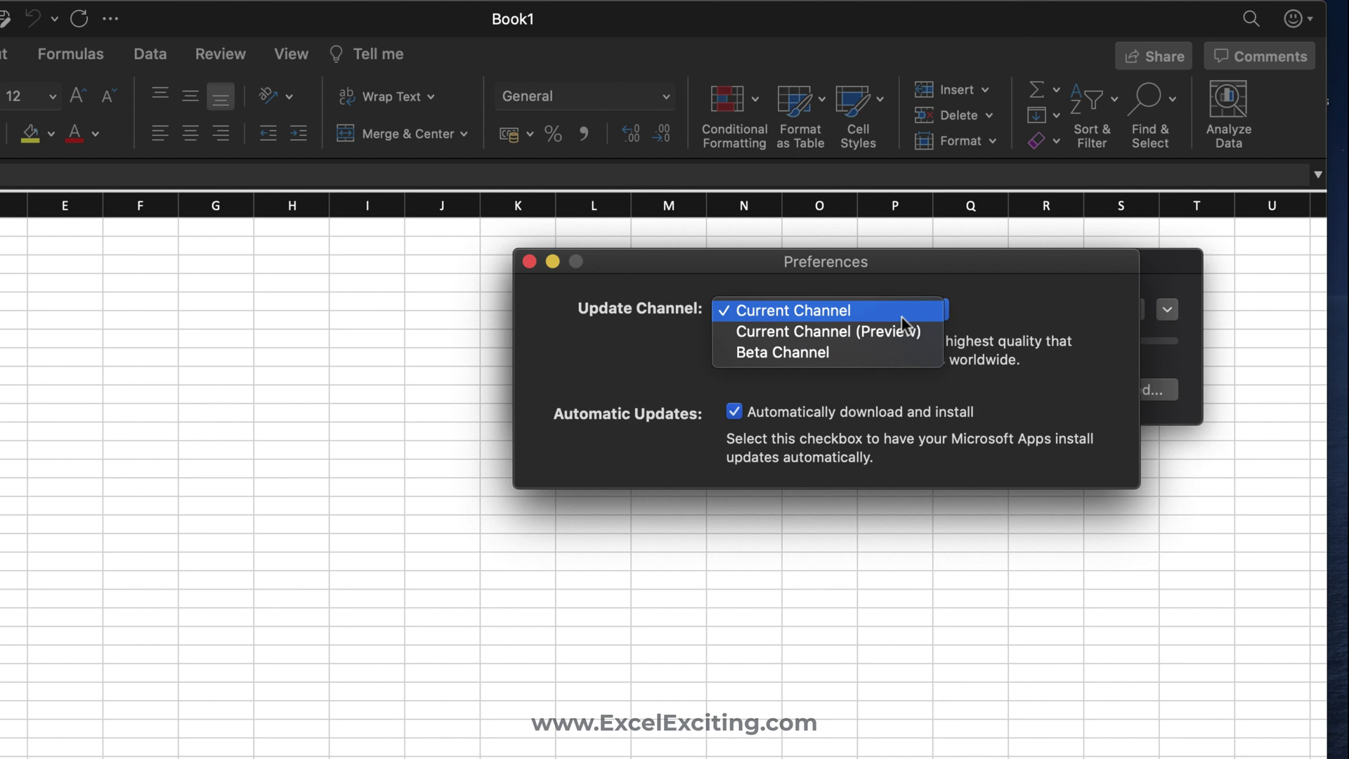
pyautogui.press('Down')
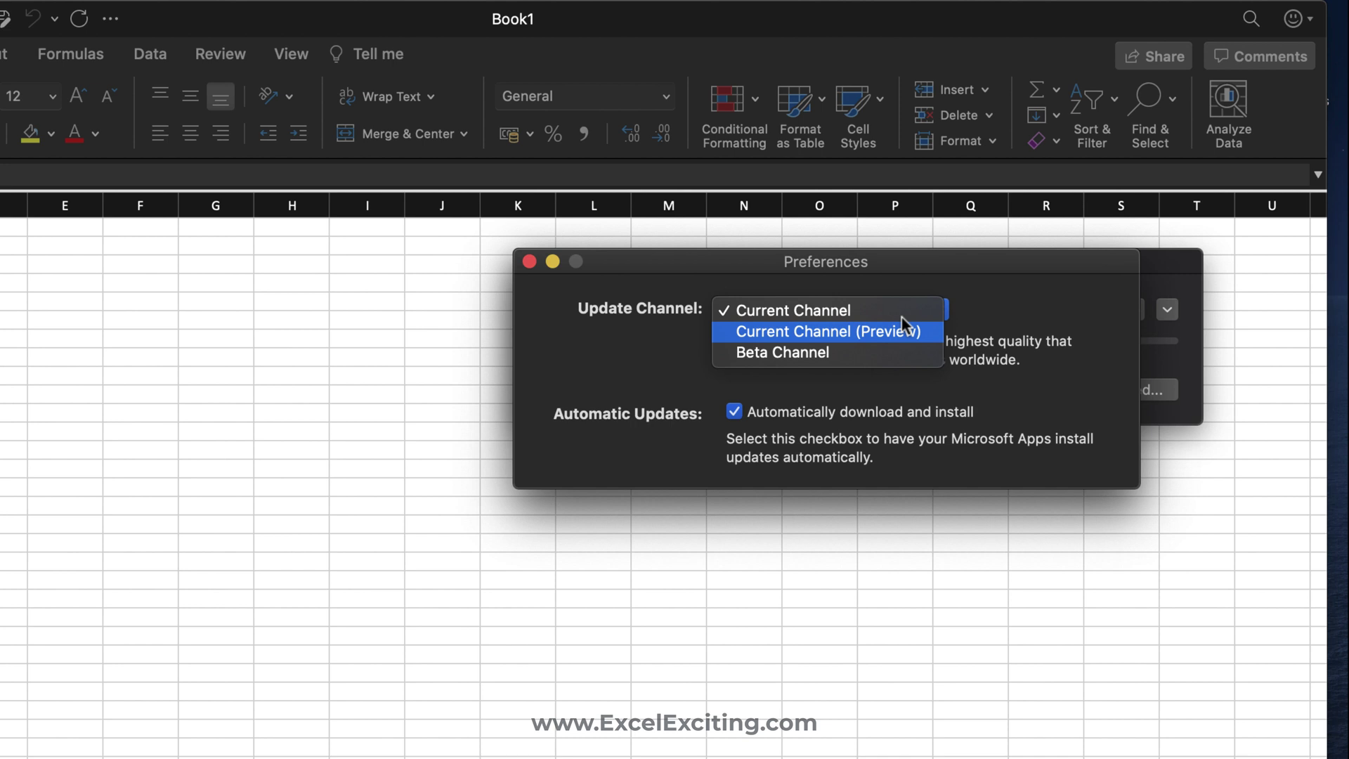
pyautogui.press('Up')
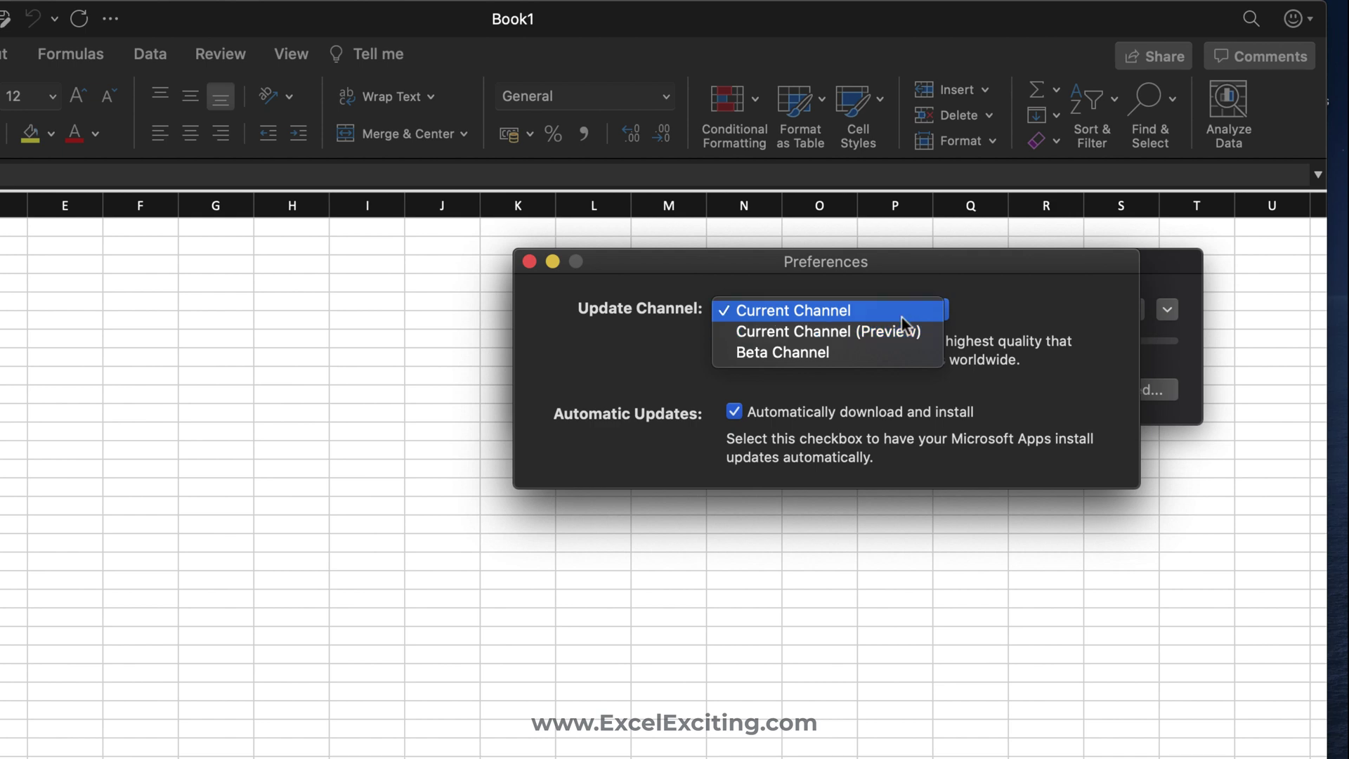
pyautogui.press('Down')
pyautogui.press('Down')
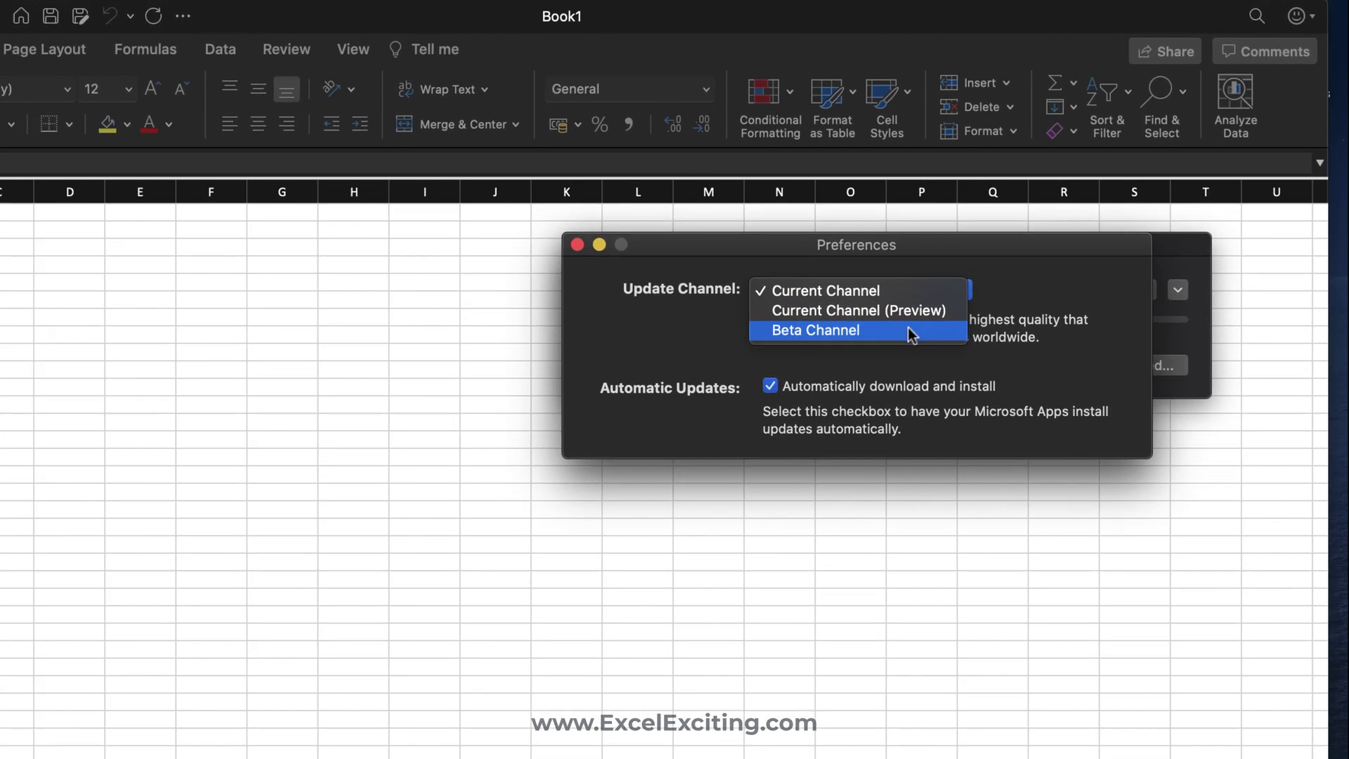
pyautogui.press('Return')
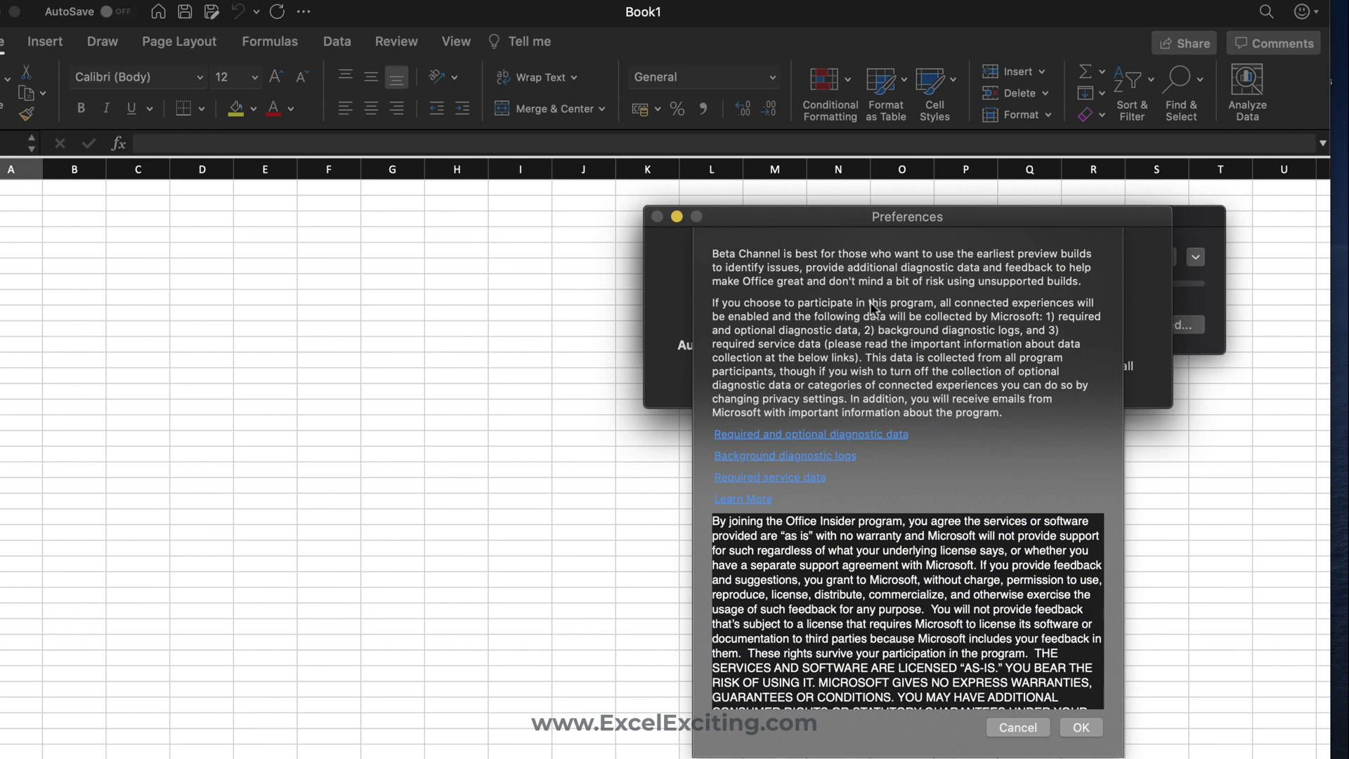
pyautogui.click(1080, 727)
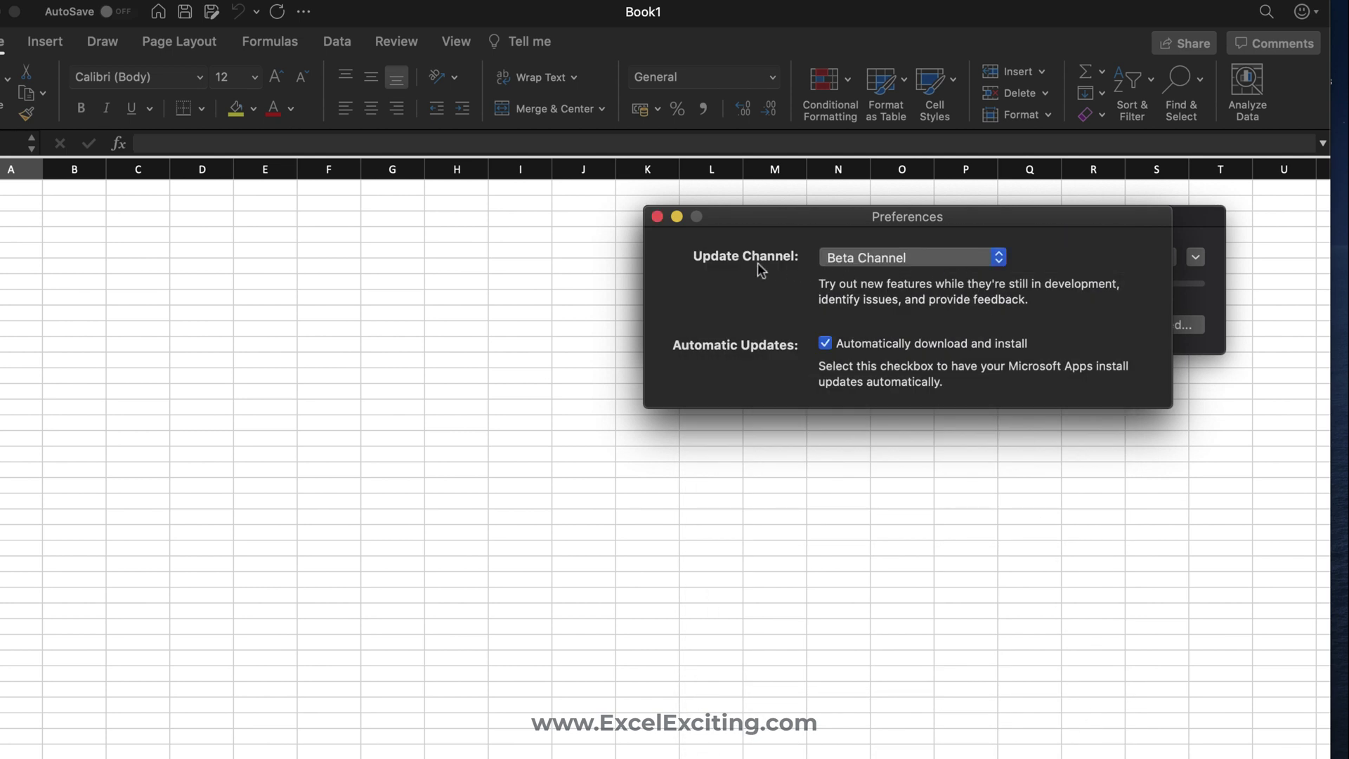
# - Close AutoUpdate Preferences and expand Available Updates, showing Excel 16.56.21111003 installing
pyautogui.click(659, 218)
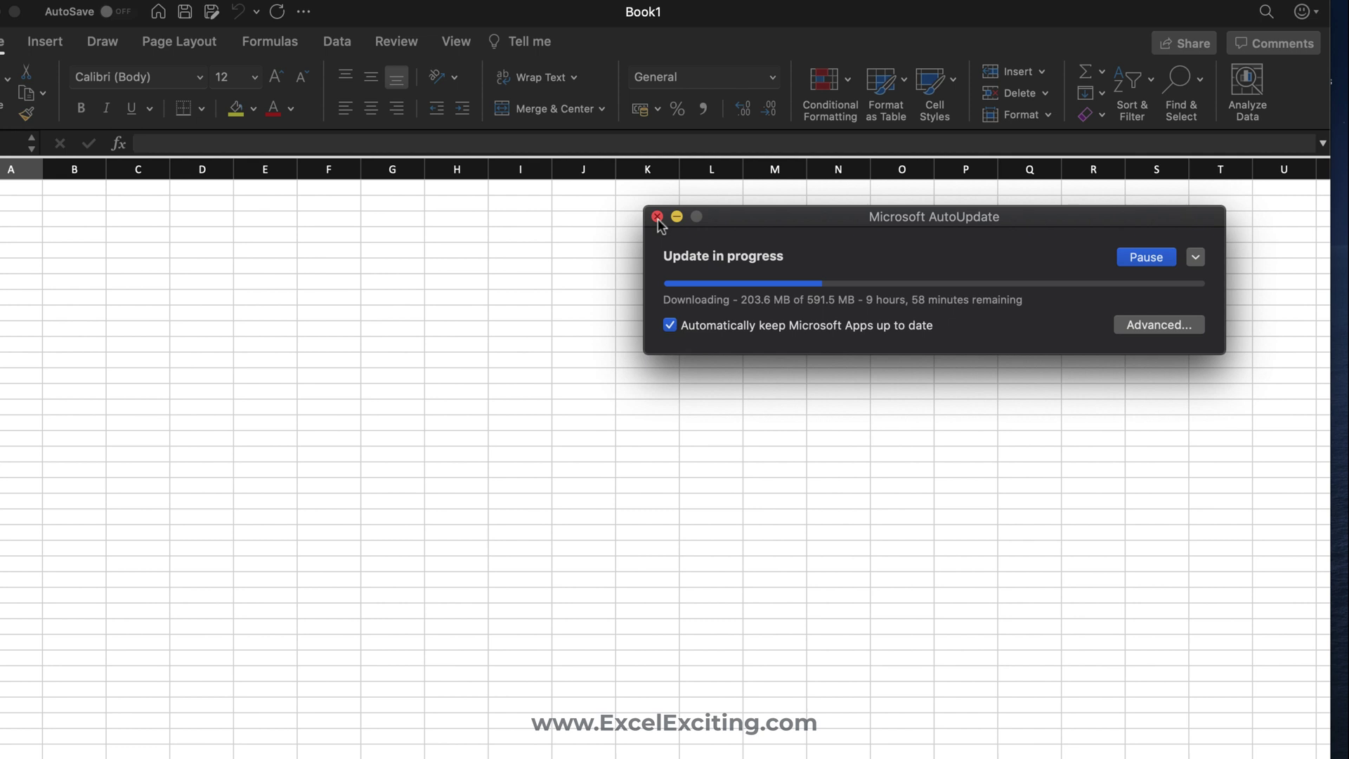
pyautogui.click(1194, 257)
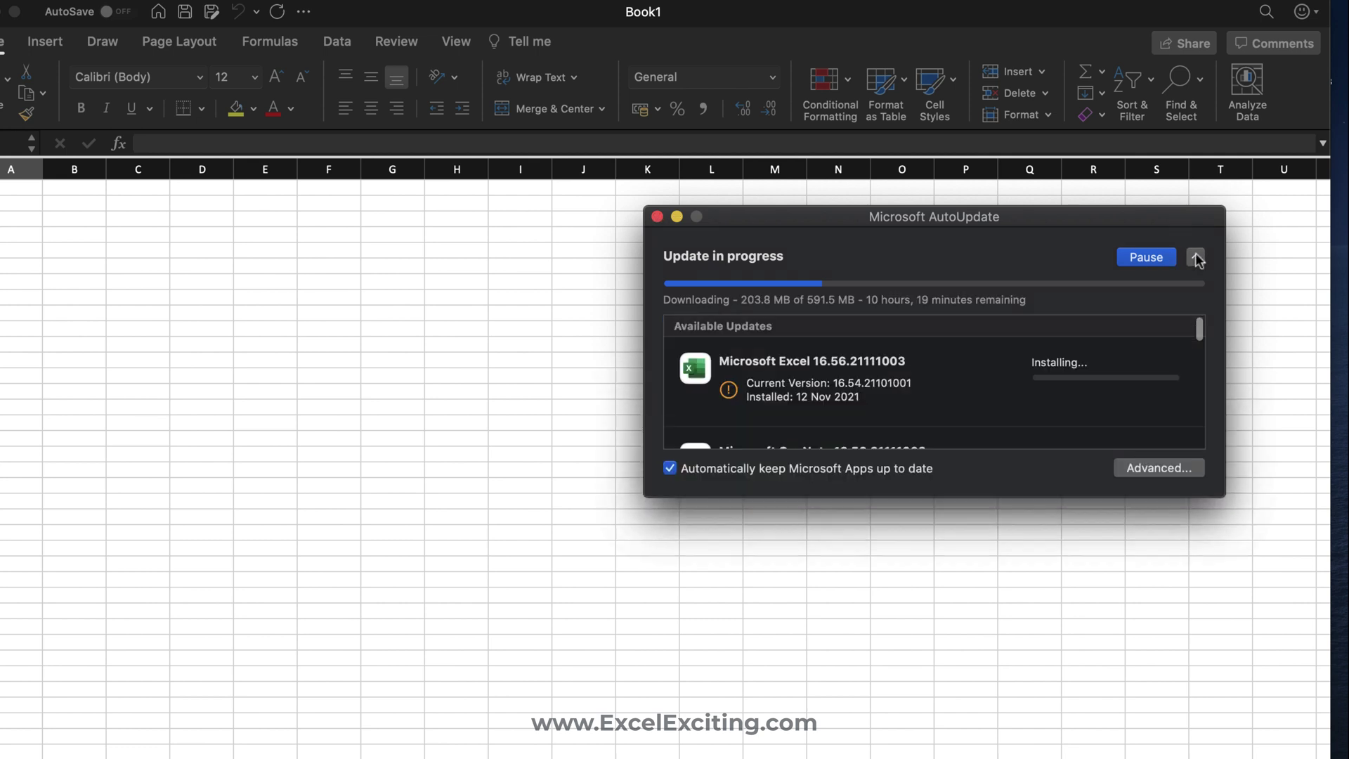